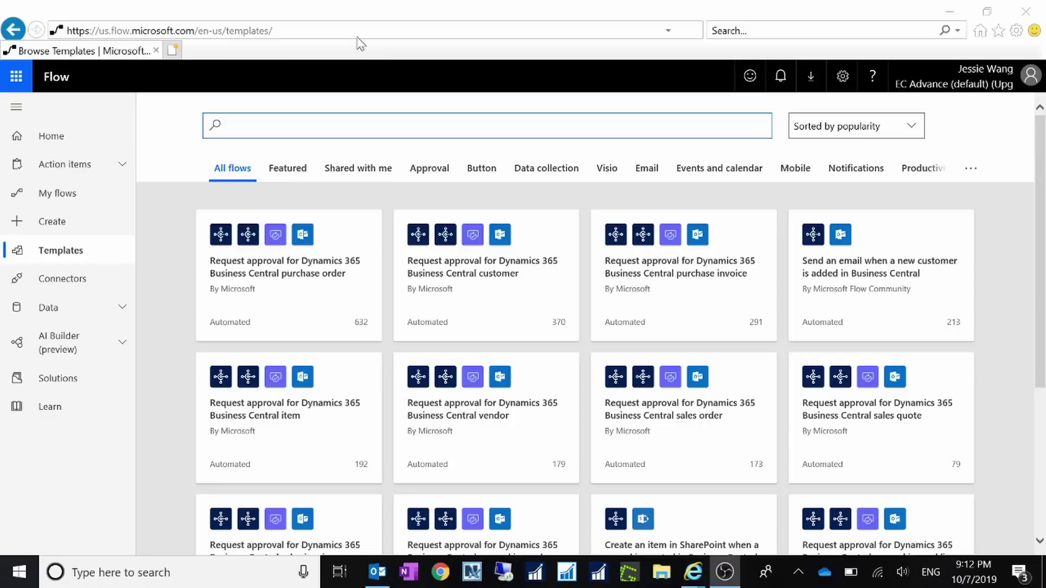
Go to the Microsoft Flow home page at flow.microsoft.com and open the template gallery
type("flow")
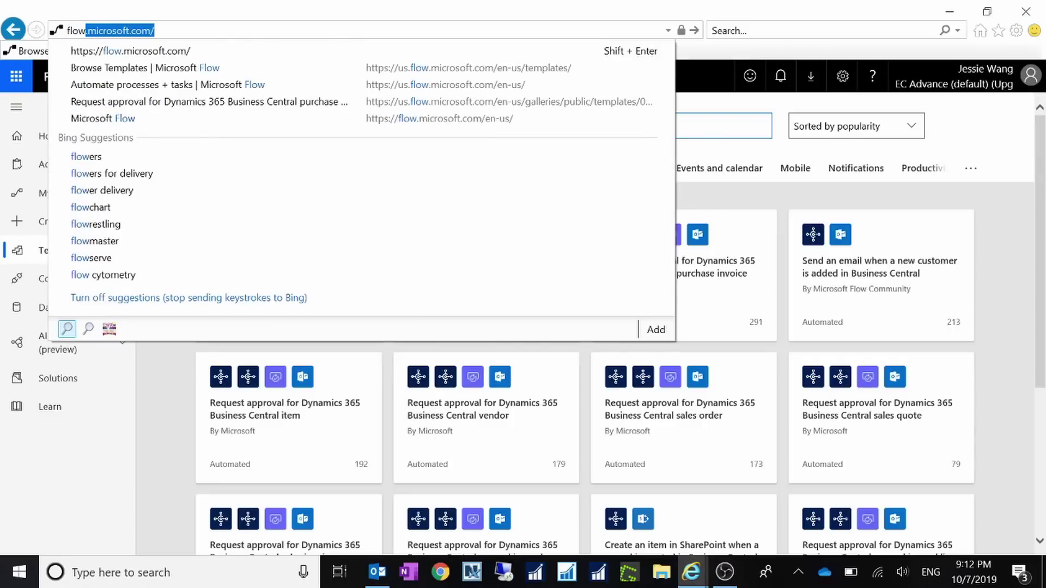
key("Return")
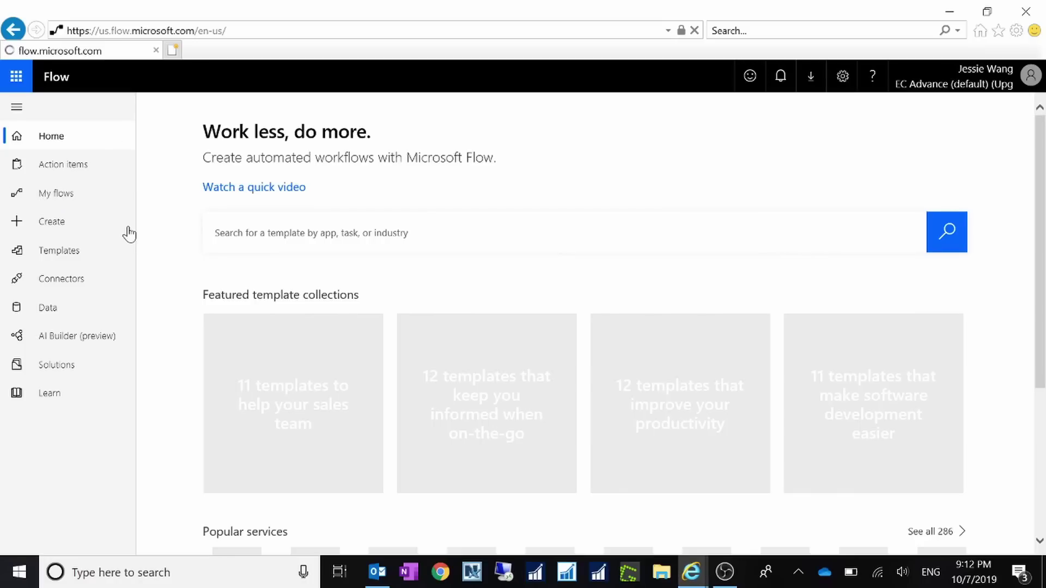
left_click(61, 260)
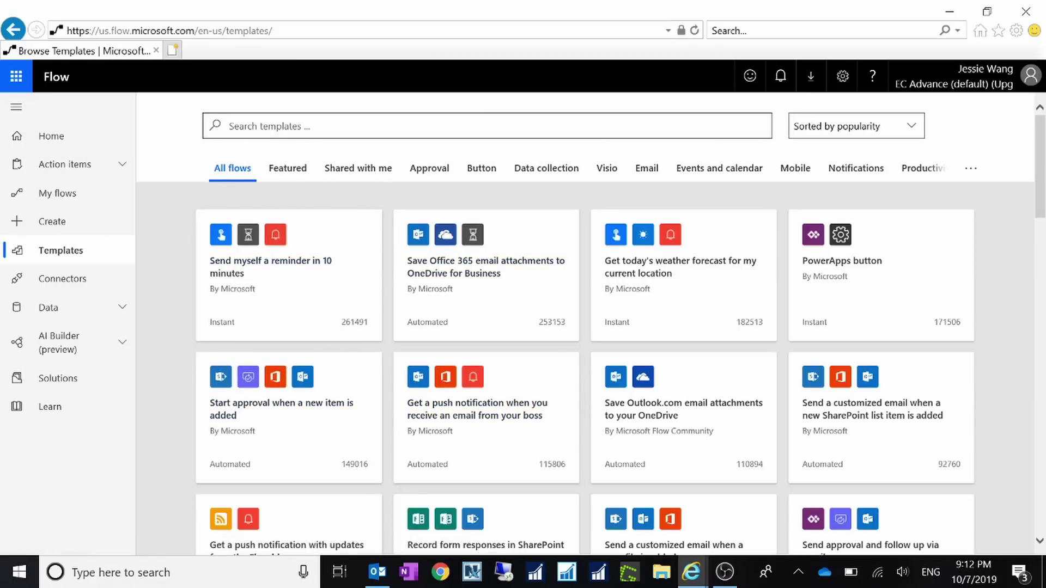
Search the template gallery for "Business Central" and look through the matching flow templates
left_click(230, 125)
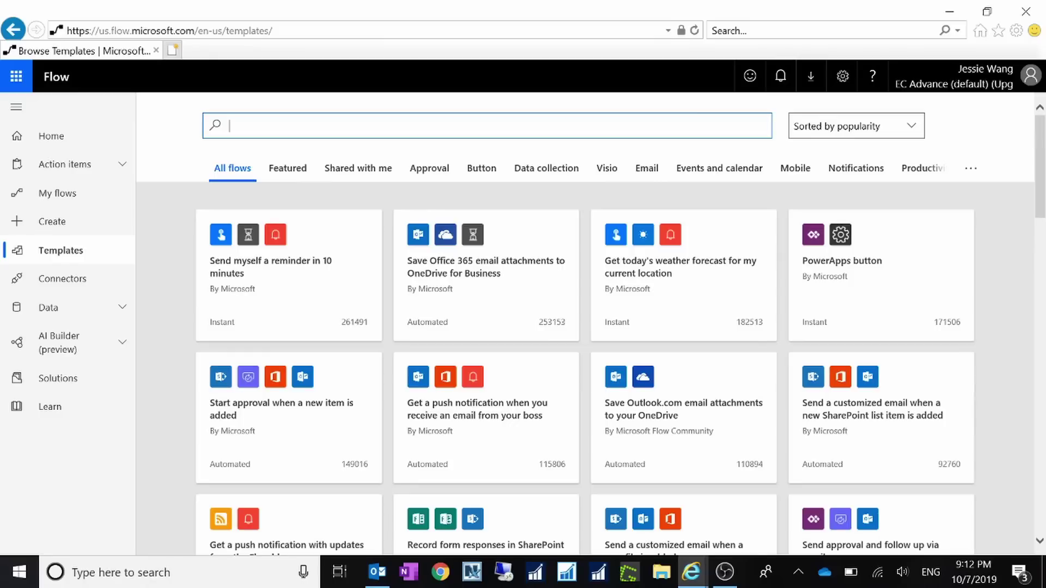
type("Business Central")
key("Return")
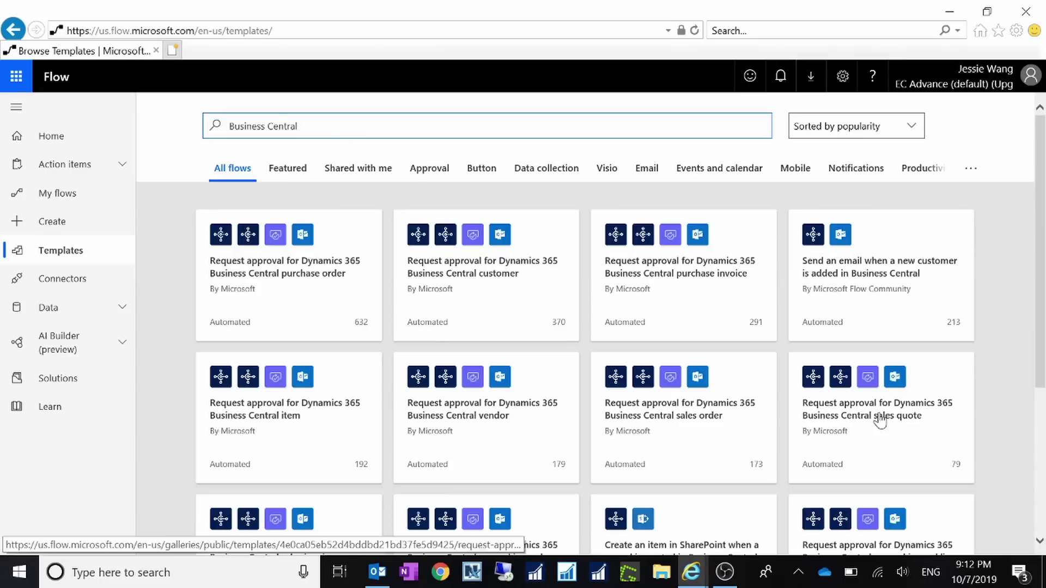
scroll(883, 425, "down", 5)
scroll(888, 433, "up", 4)
scroll(907, 440, "down", 5)
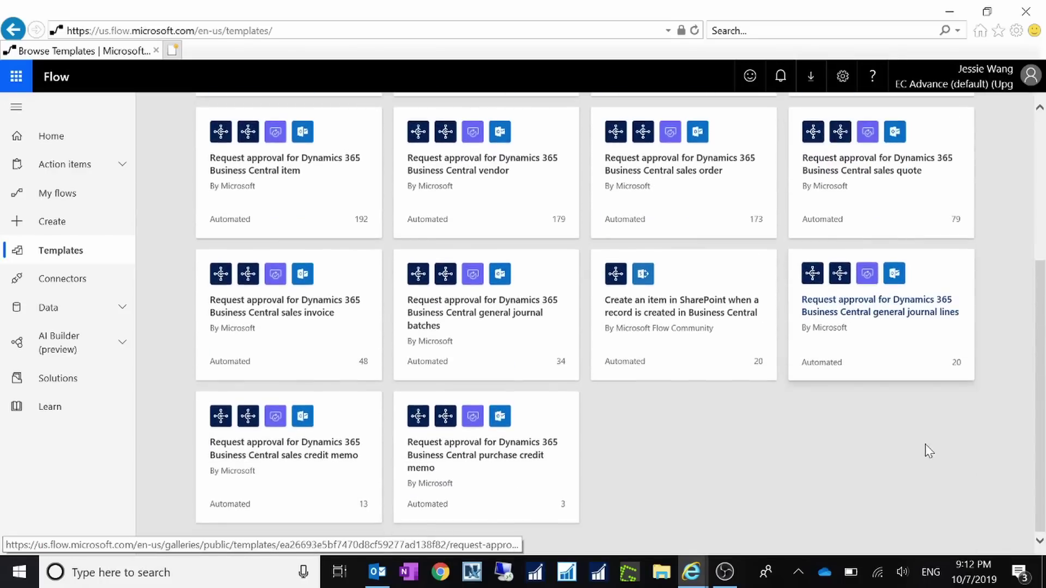
scroll(925, 446, "up", 6)
scroll(926, 449, "down", 4)
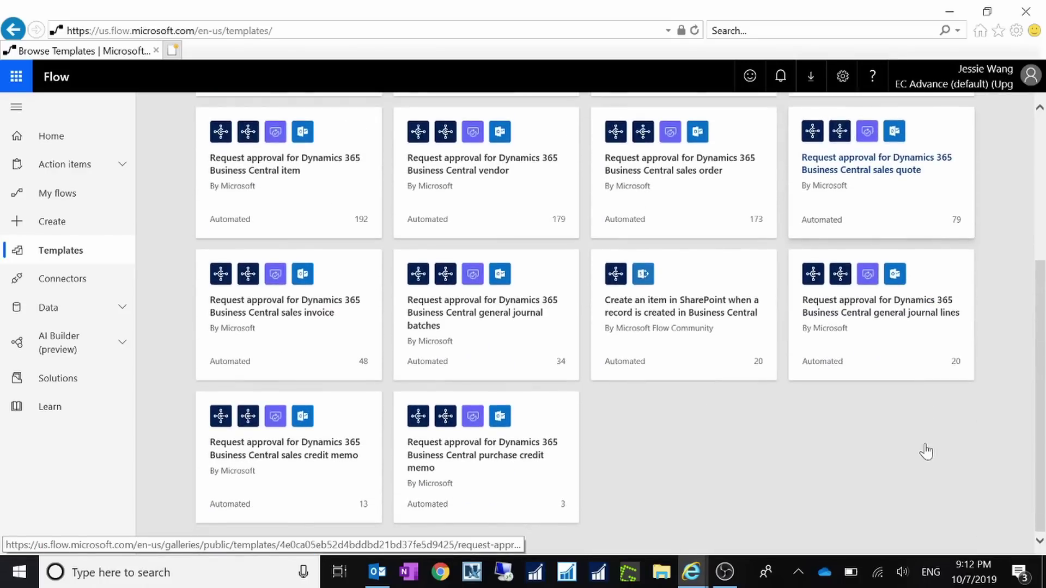
scroll(923, 452, "up", 5)
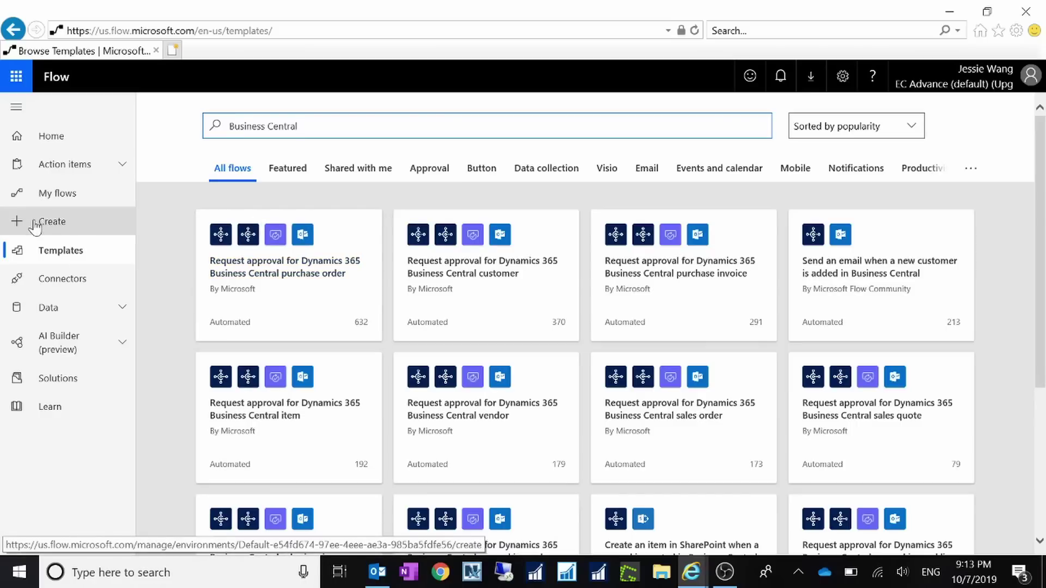
Open the flow creation page and search all templates there for "Business Central"
left_click(54, 226)
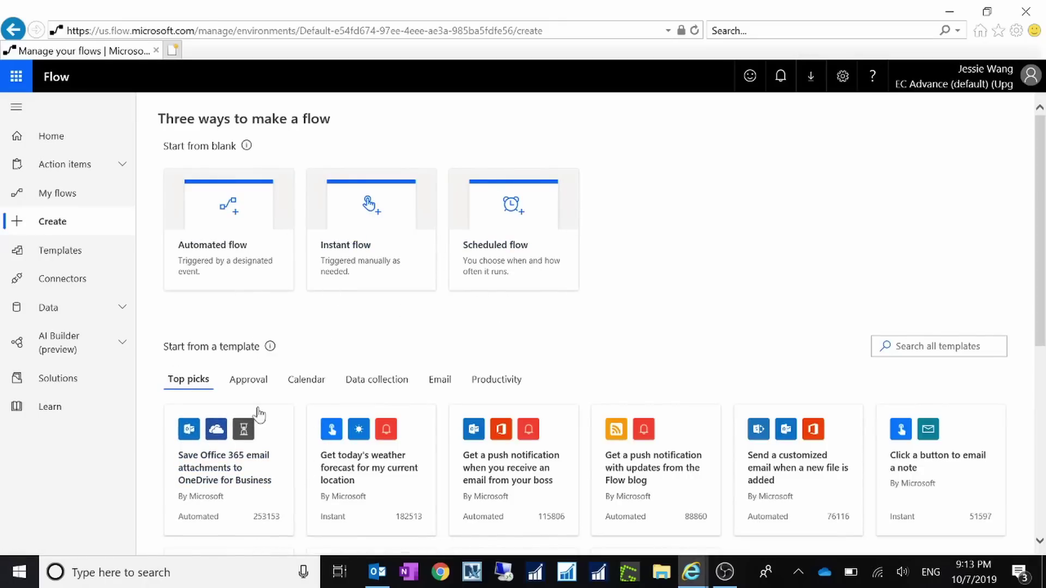
left_click(945, 352)
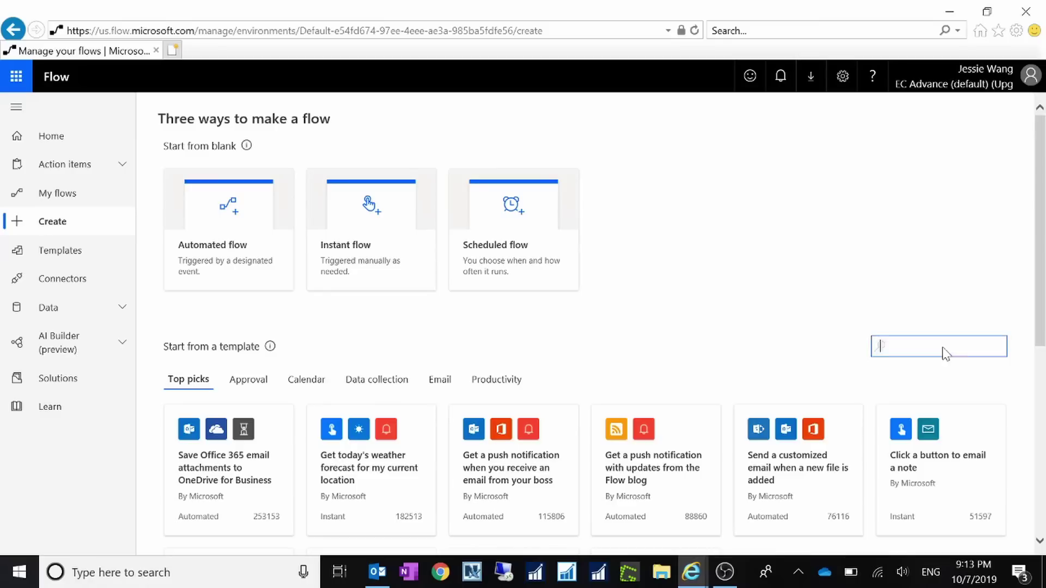
type("purchas")
key("BackSpace")
key("BackSpace")
key("BackSpace")
key("BackSpace")
key("BackSpace")
key("BackSpace")
key("BackSpace")
type("Business Central")
key("Return")
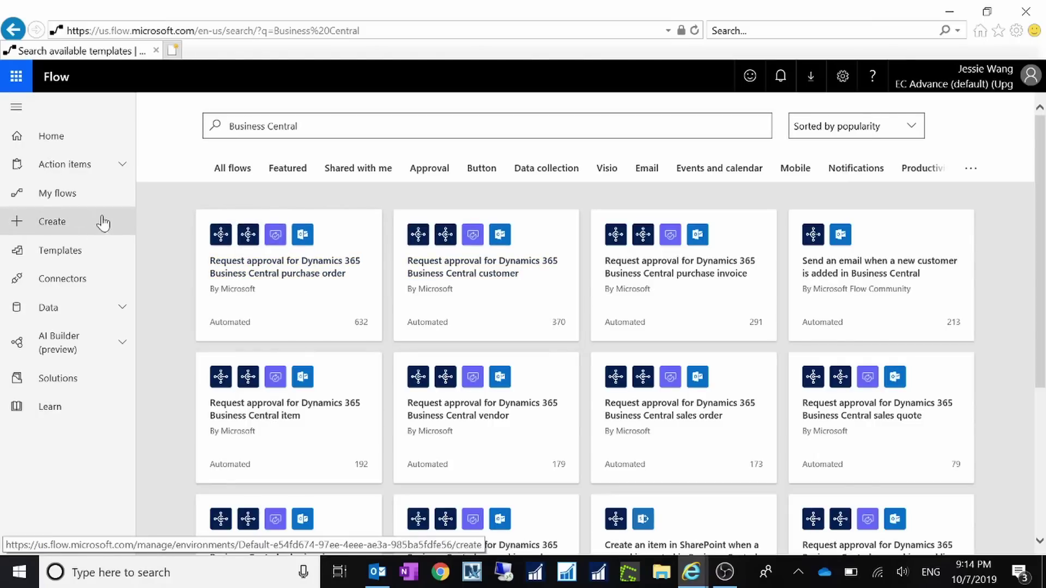
Open the existing Dynamics 365 Business Central purchase order approval flow from the own flows for editing
left_click(63, 201)
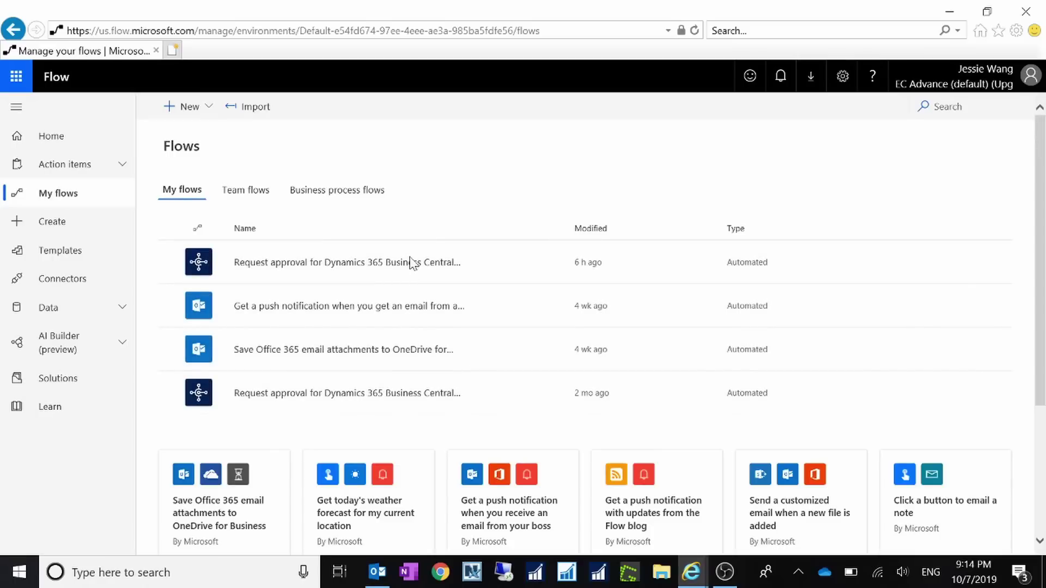
left_click(393, 267)
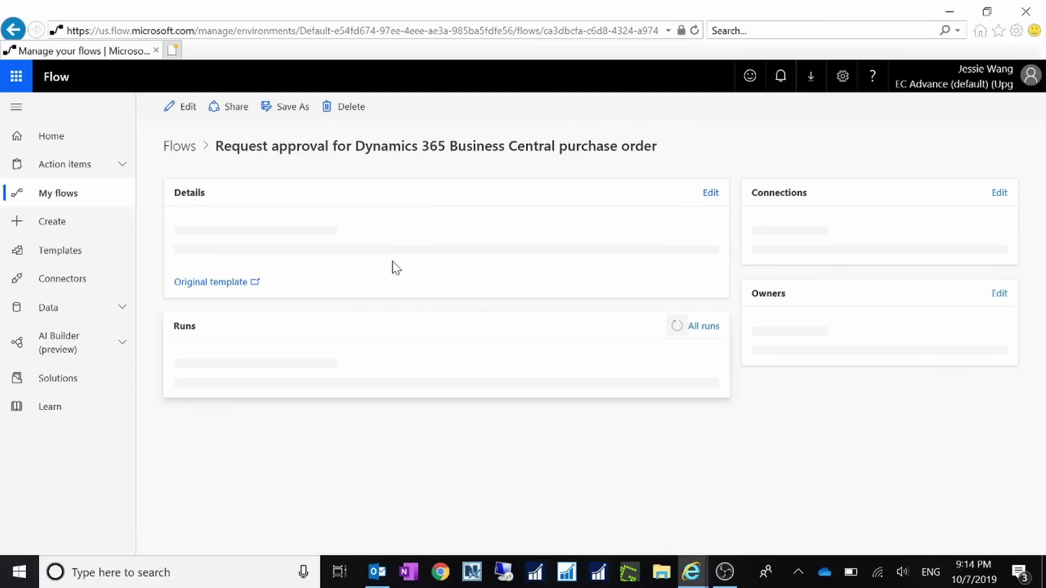
left_click(989, 193)
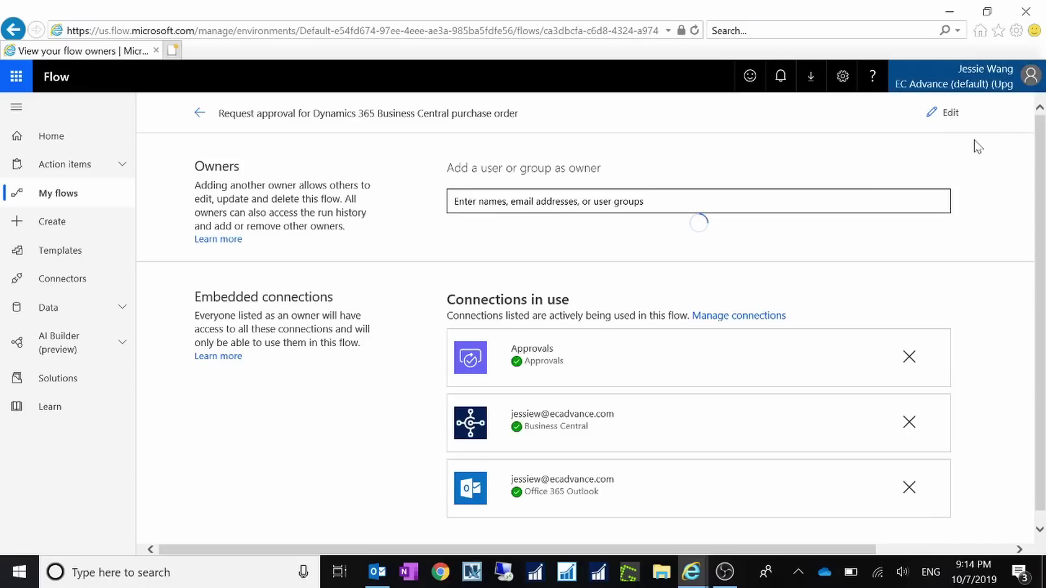
left_click(945, 115)
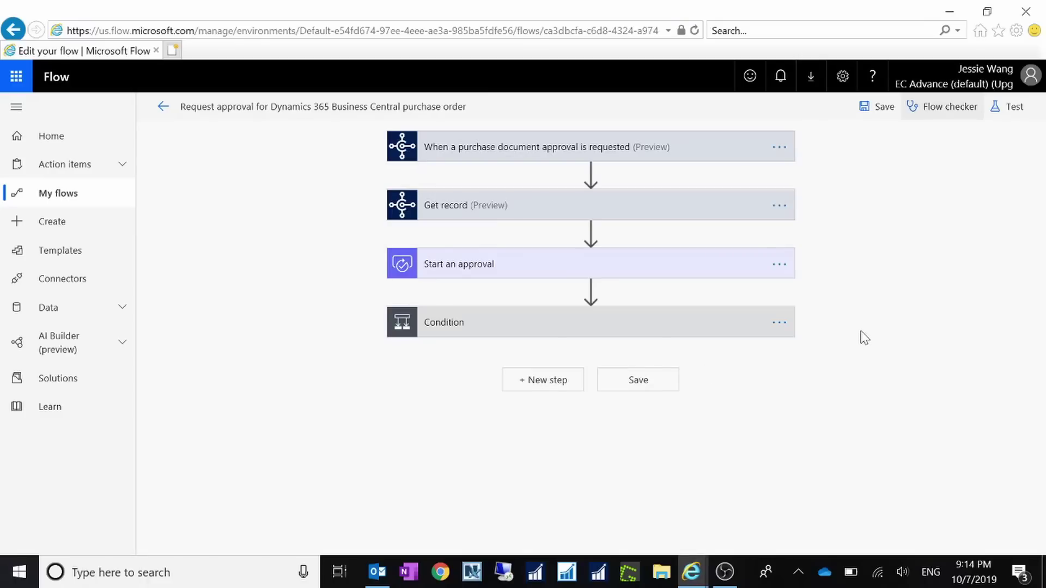
Expand the purchase document approval trigger and examine the available environment and company choices
left_click(599, 154)
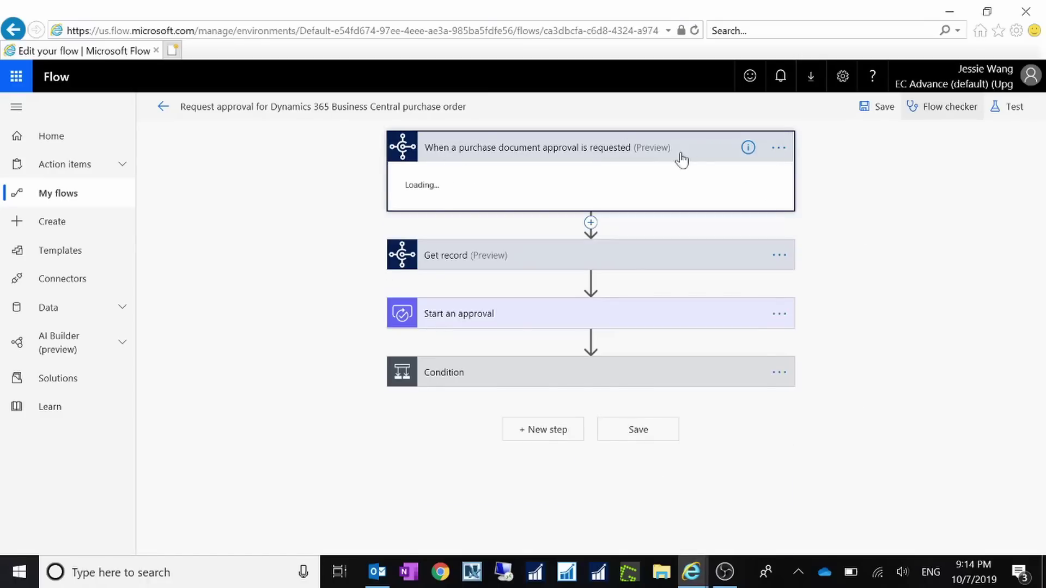
scroll(817, 430, "down", 2)
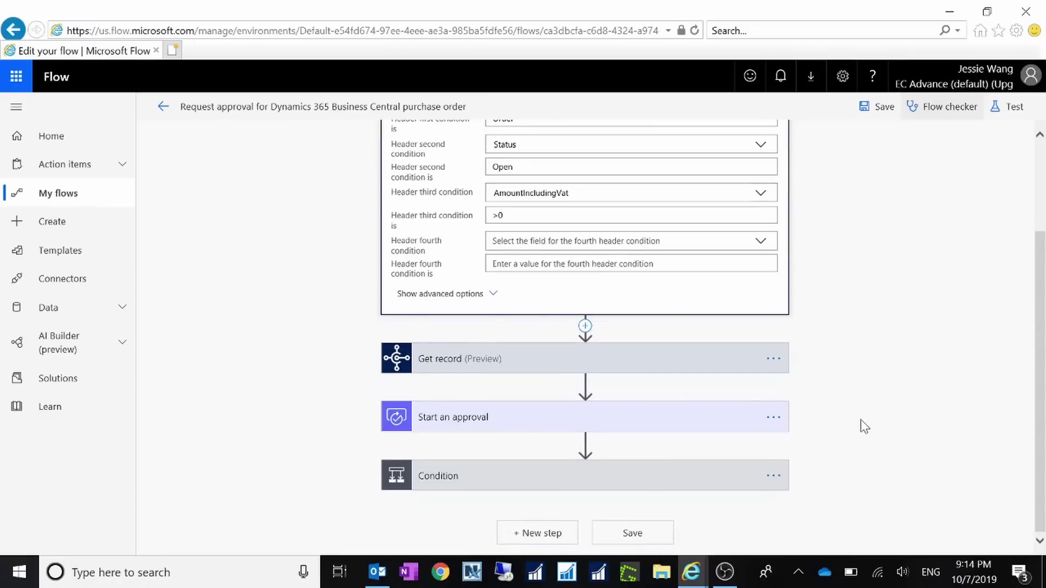
scroll(861, 423, "up", 2)
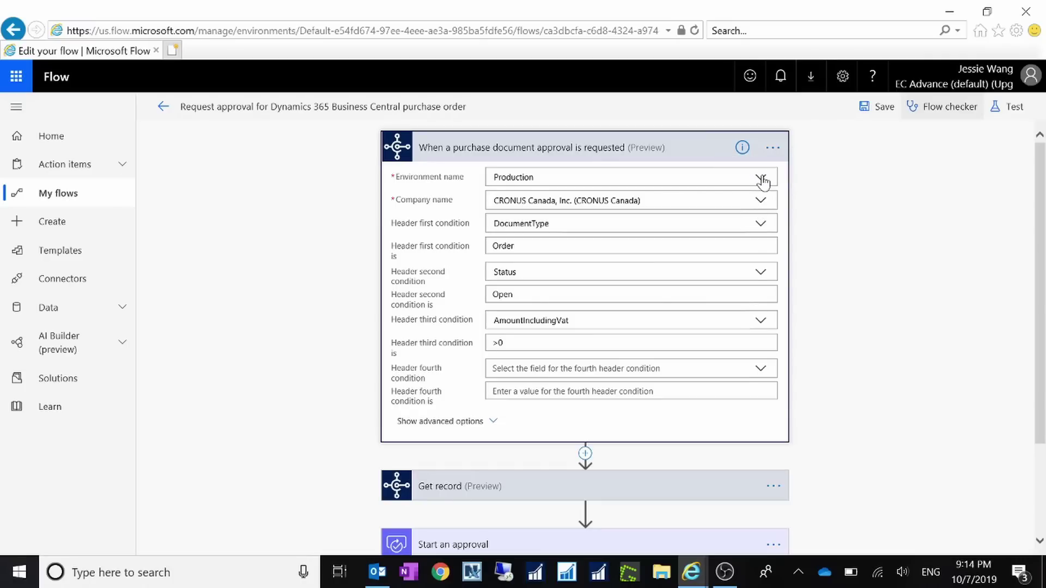
left_click(762, 178)
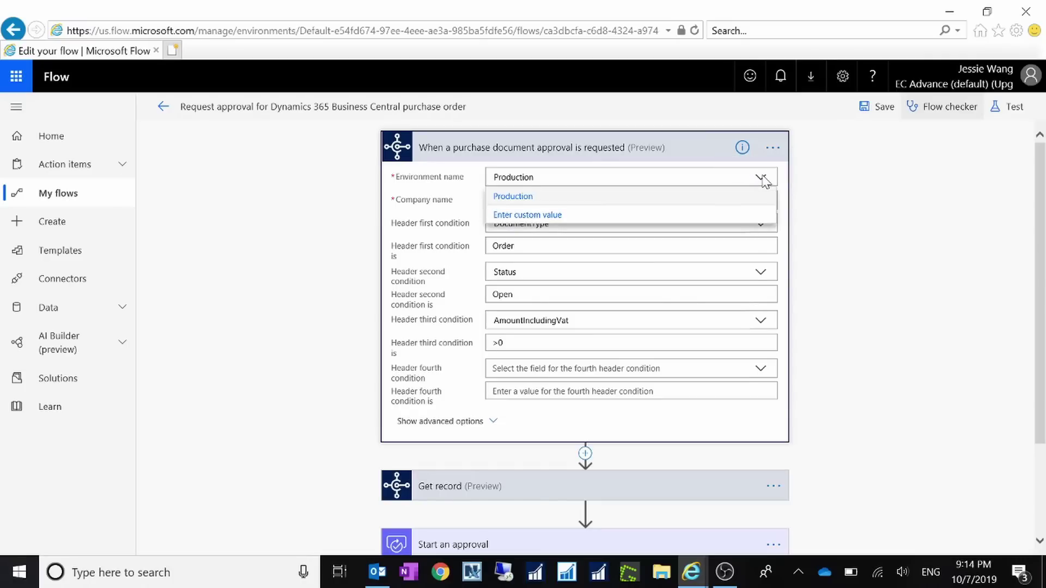
left_click(762, 179)
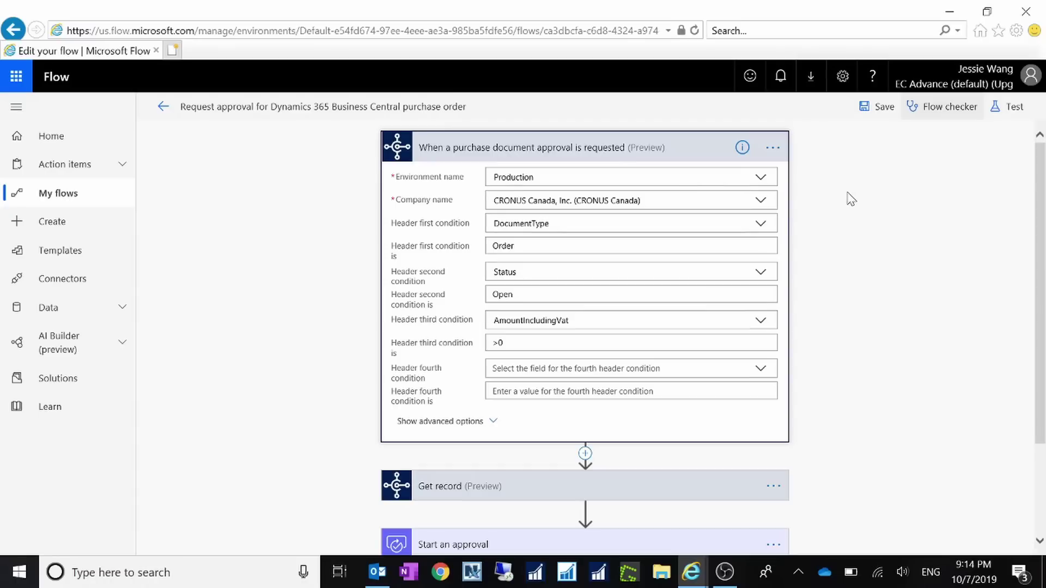
left_click(762, 201)
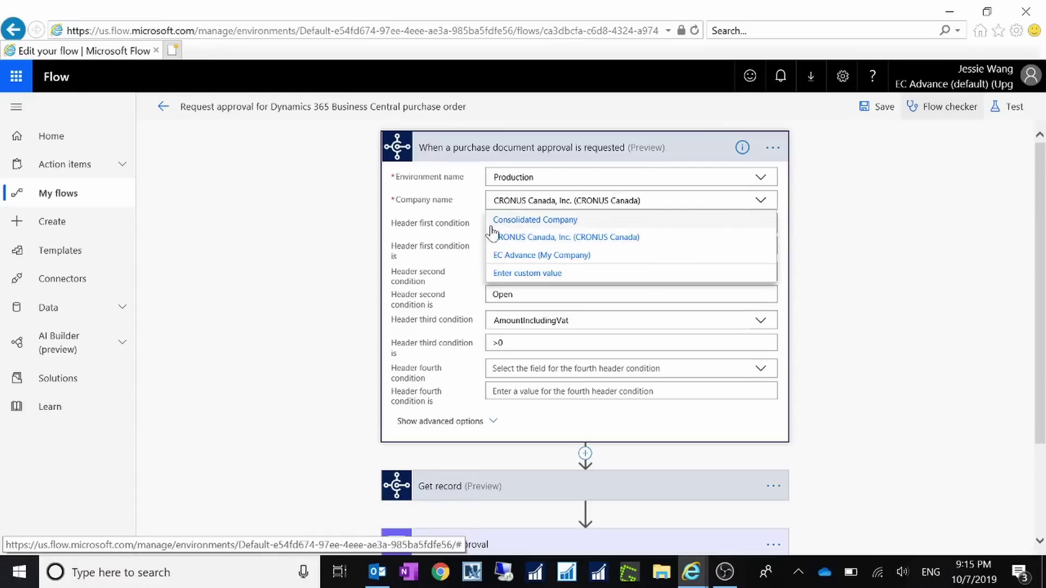
left_click(872, 240)
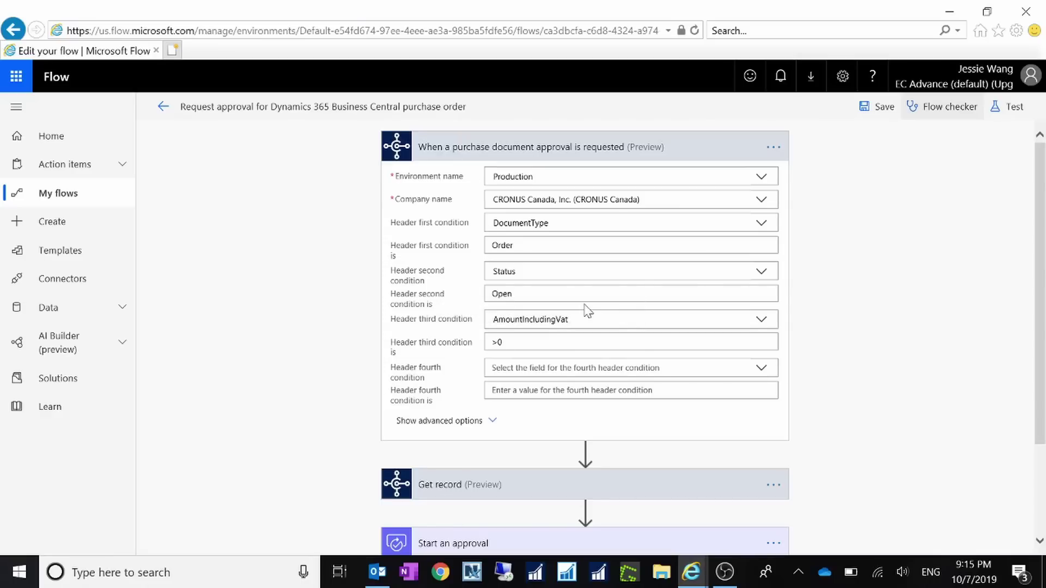
Examine the trigger's header conditions, including the AmountIncludingVat threshold, and the flow steps that follow
double_click(495, 343)
scroll(852, 340, "down", 3)
scroll(852, 341, "up", 3)
left_click(349, 326)
scroll(866, 364, "down", 3)
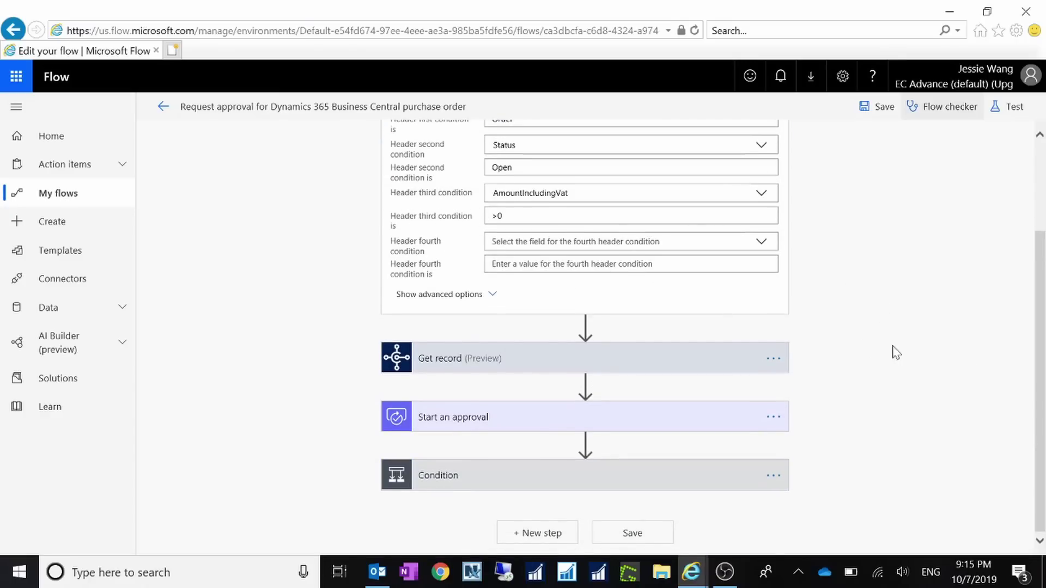
scroll(731, 213, "up", 3)
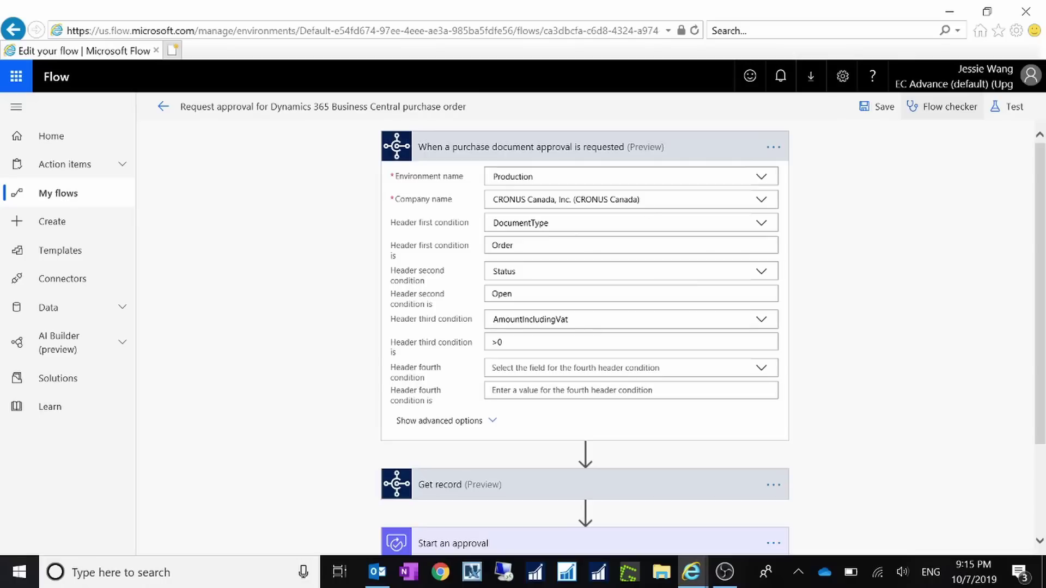
Check the company choices in the trigger, expand the Get record step and check its company choices too
left_click(599, 200)
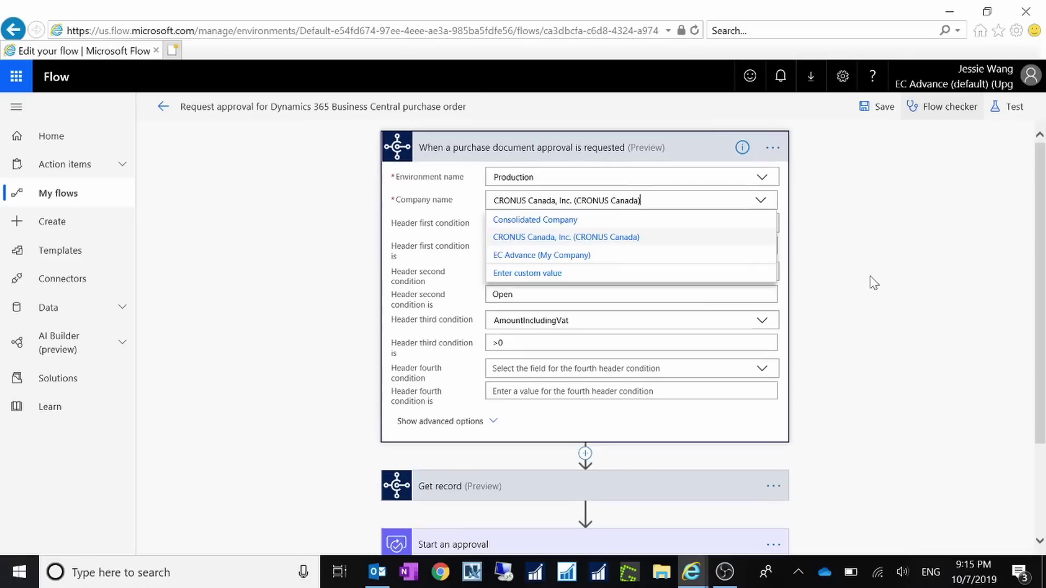
left_click(920, 300)
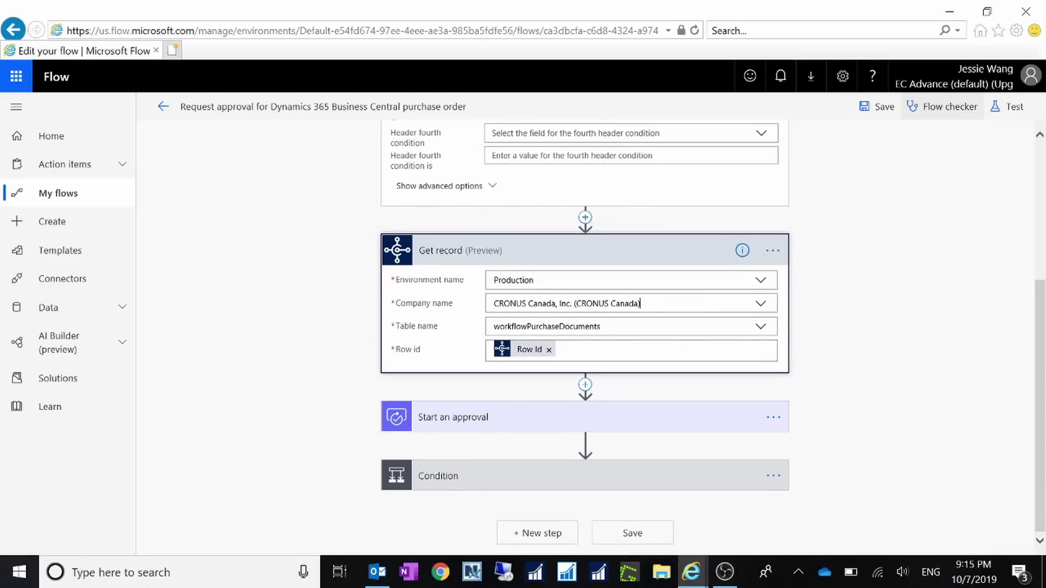
left_click(761, 303)
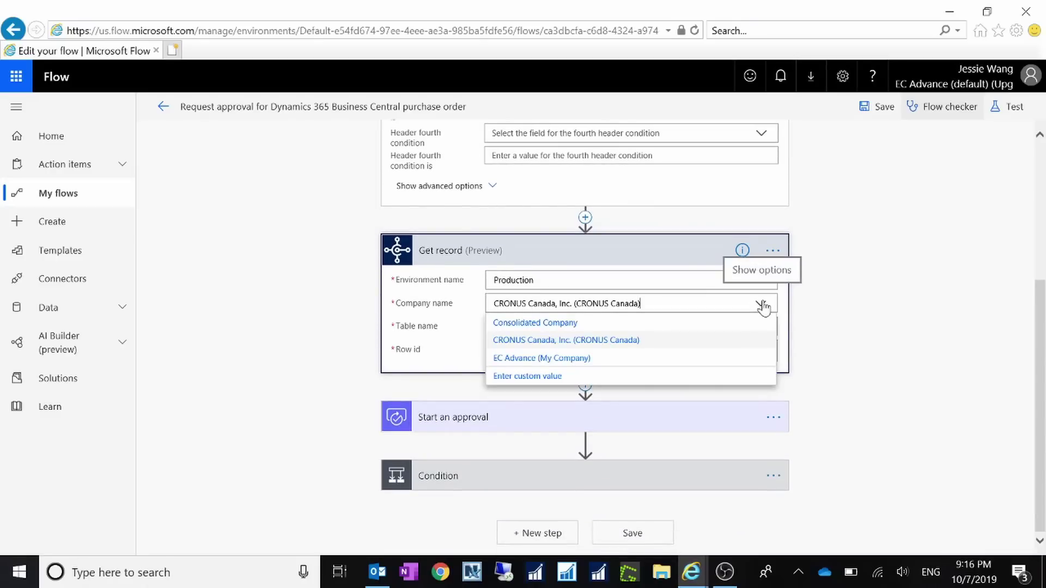
left_click(938, 305)
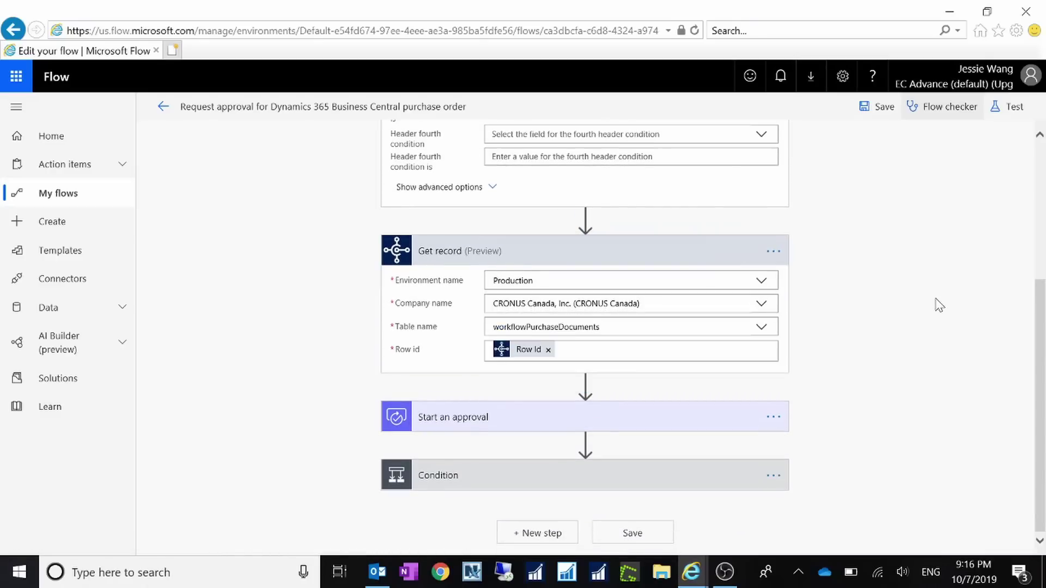
Expand the Start an approval step with its advanced options and examine the assigned approver and details text
left_click(532, 418)
scroll(924, 364, "down", 1)
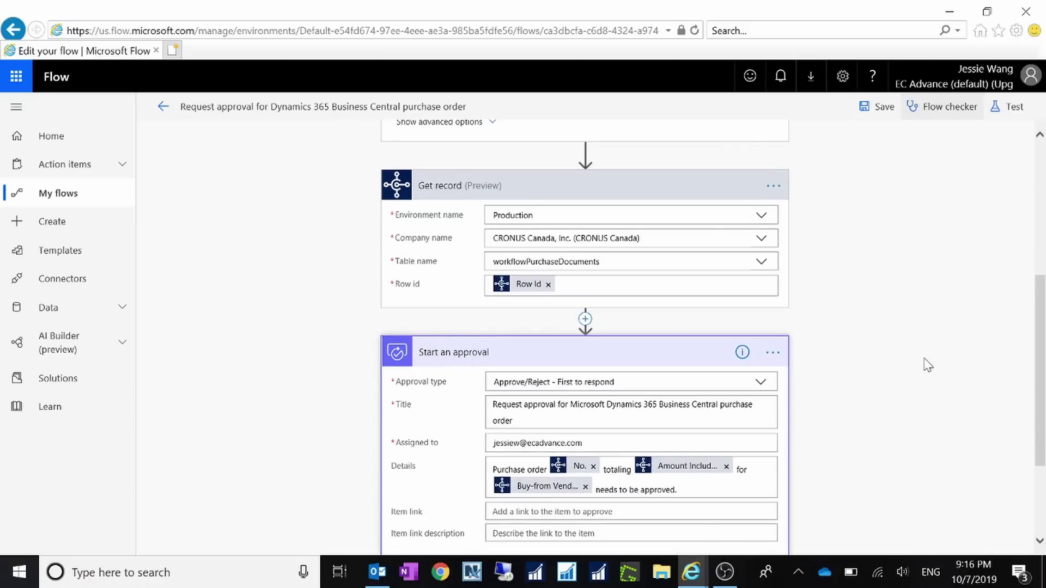
scroll(926, 365, "down", 2)
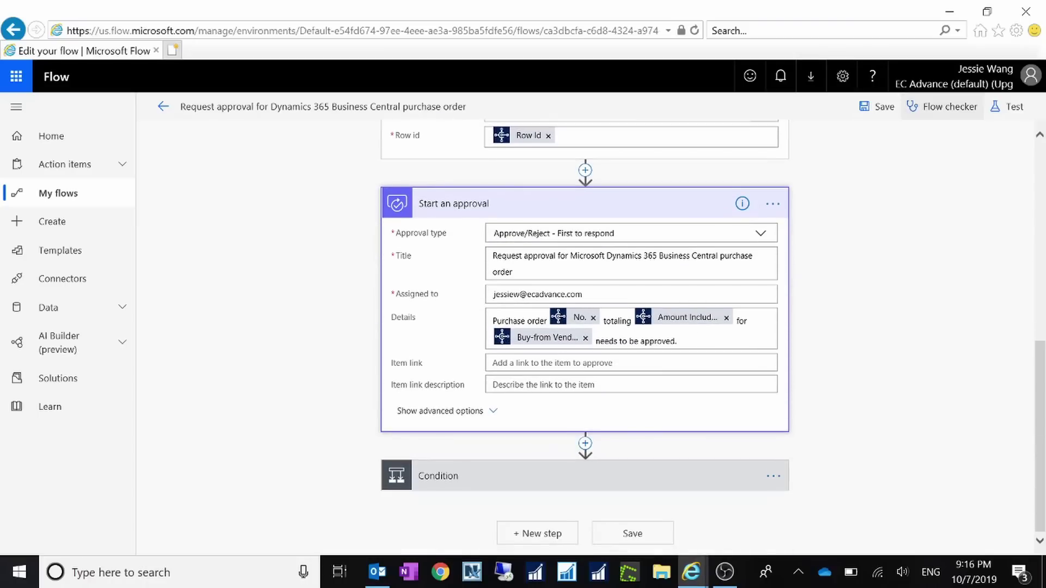
left_click_drag(303, 305, 217, 313)
left_click_drag(330, 290, 344, 312)
left_click(869, 318)
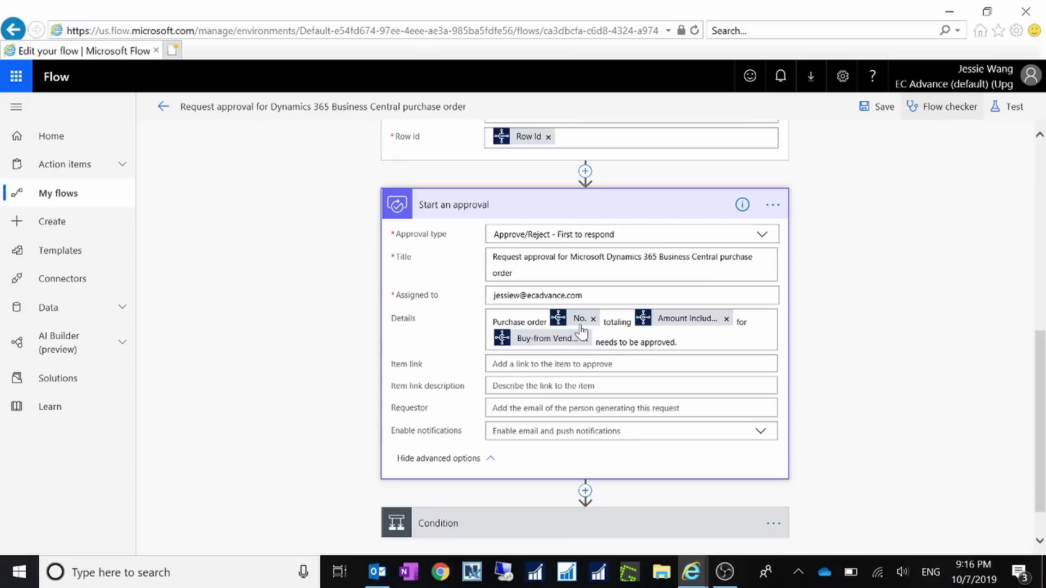
left_click_drag(584, 297, 399, 303)
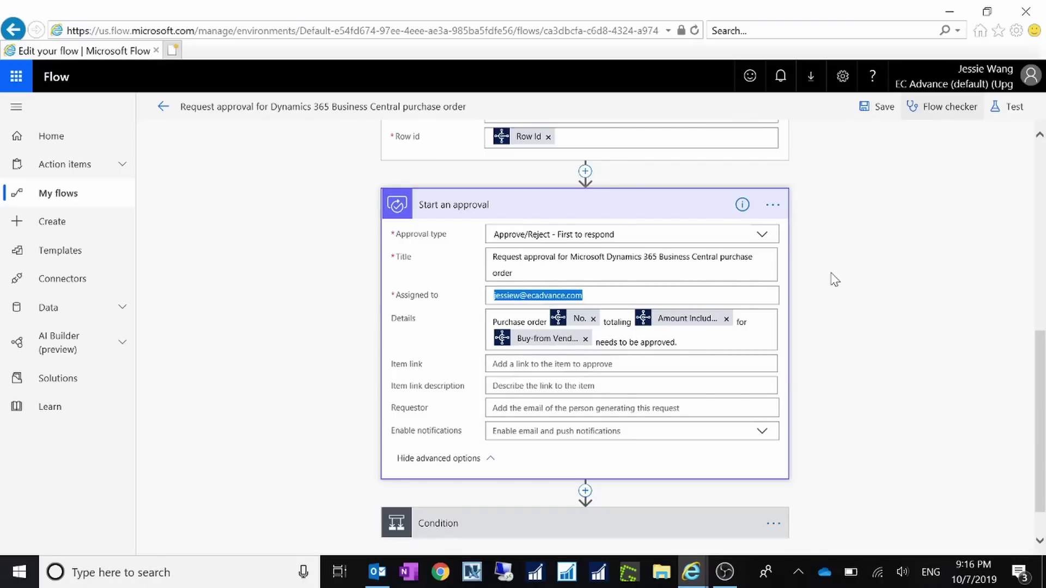
scroll(846, 313, "down", 1)
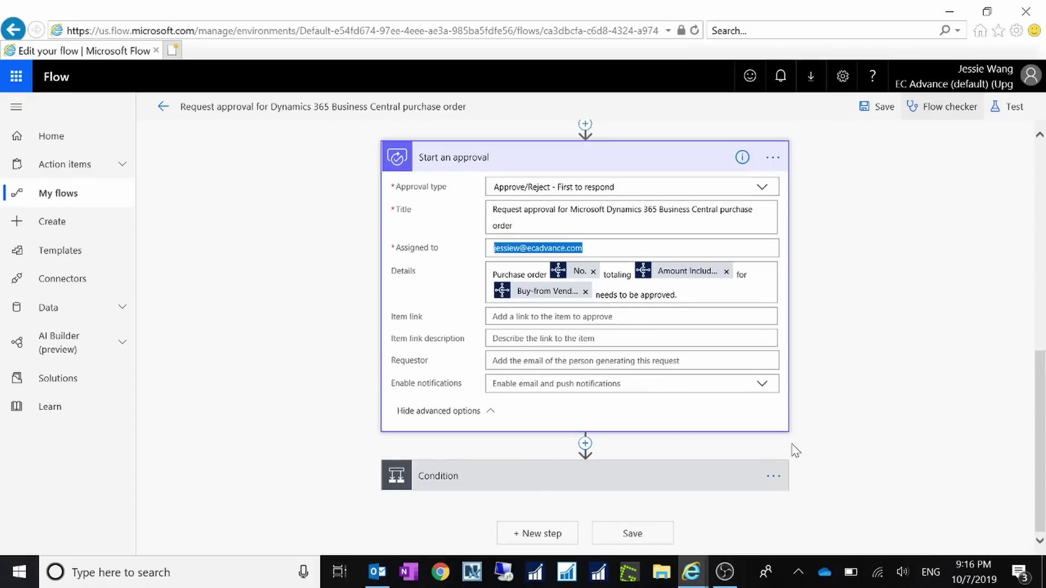
Expand the Condition step and the Execute action in its If yes branch to examine their settings
left_click(452, 490)
scroll(834, 408, "down", 5)
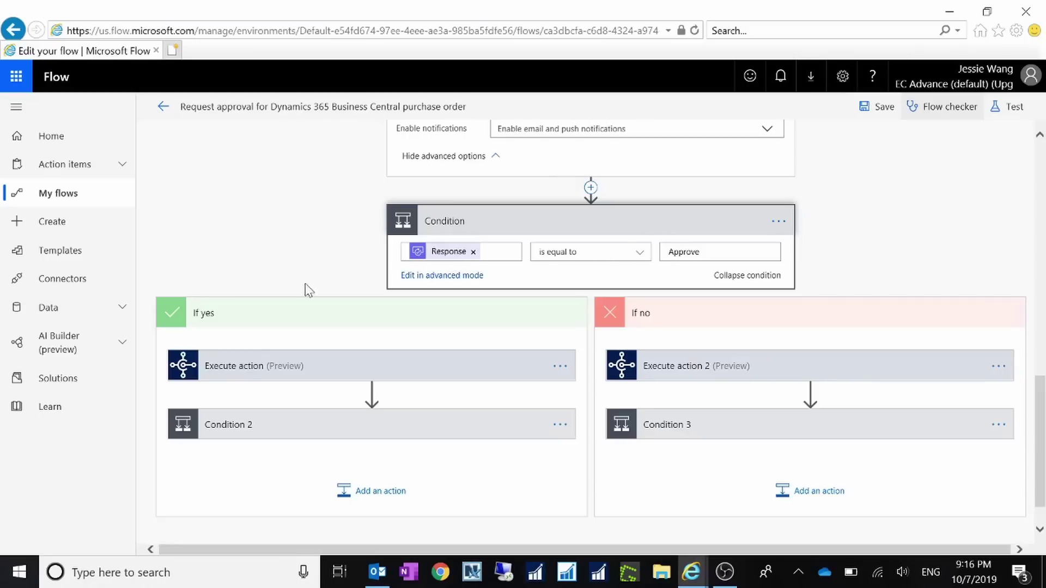
left_click(294, 375)
scroll(390, 373, "down", 2)
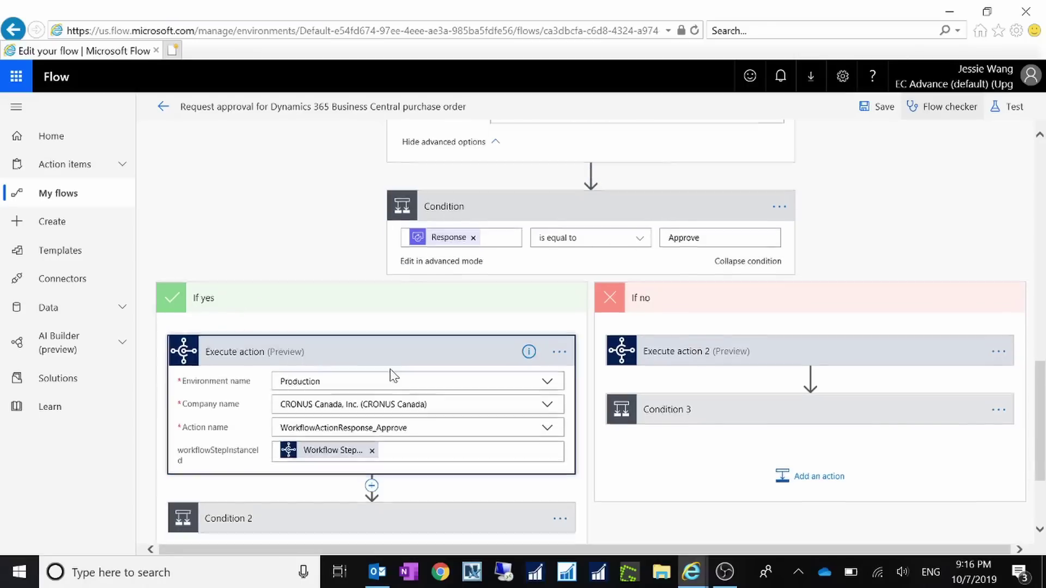
Expand Condition 2 and its Send an email step in the approved branch to examine the recipients, subject and body
left_click_drag(428, 292, 122, 313)
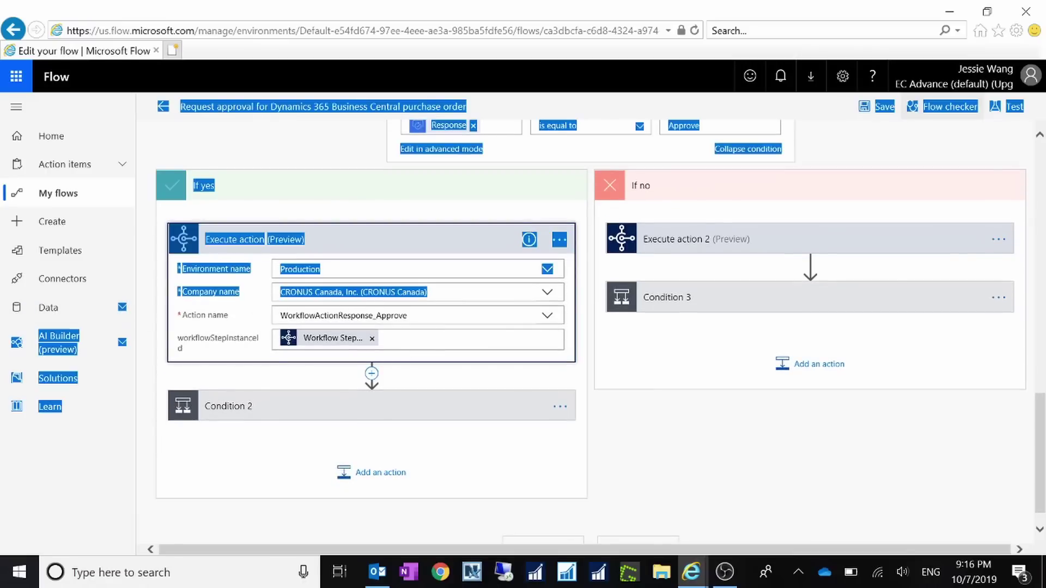
left_click(238, 412)
scroll(320, 410, "down", 5)
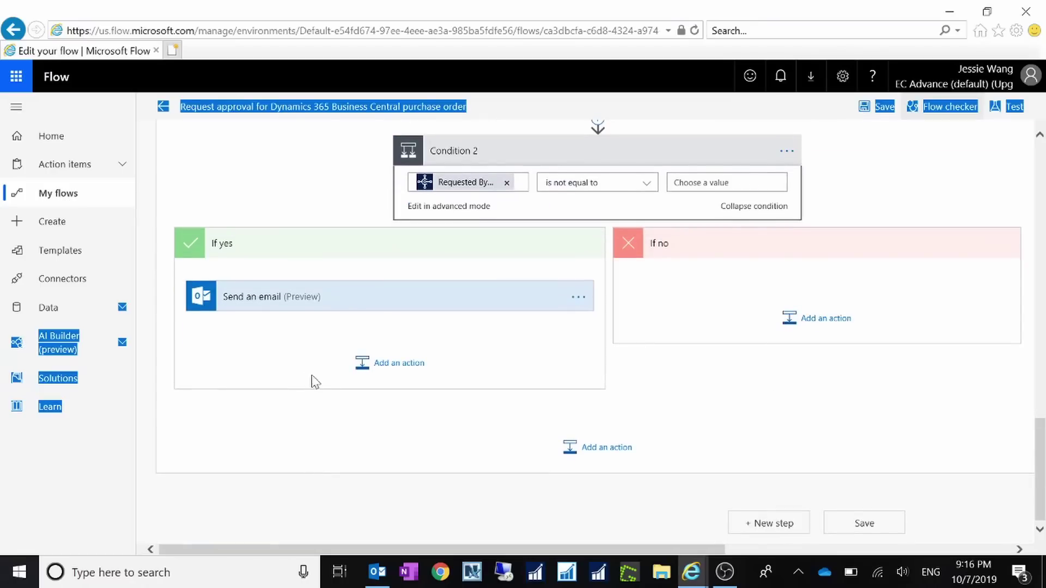
left_click(252, 308)
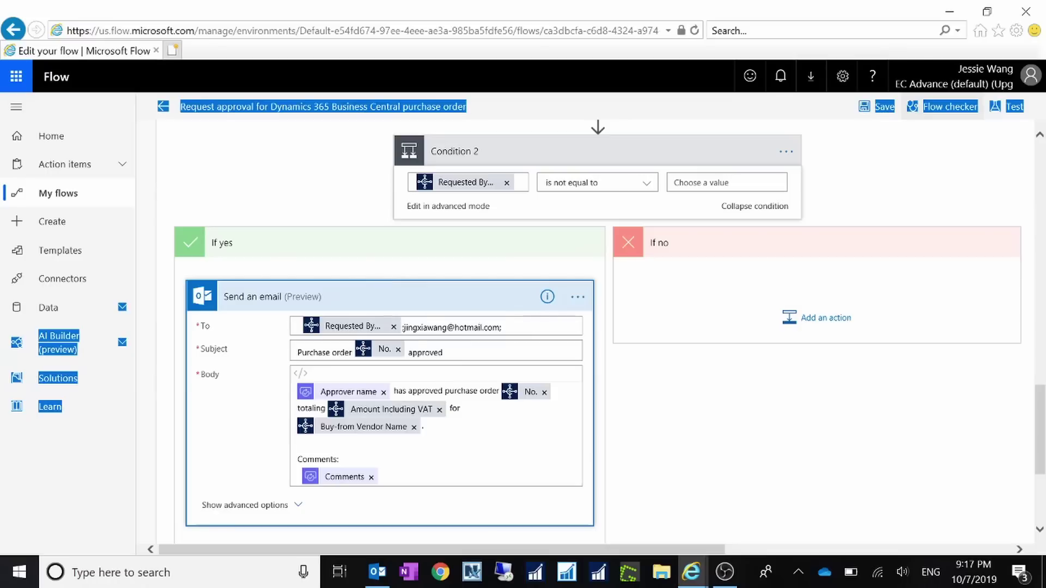
left_click(502, 327)
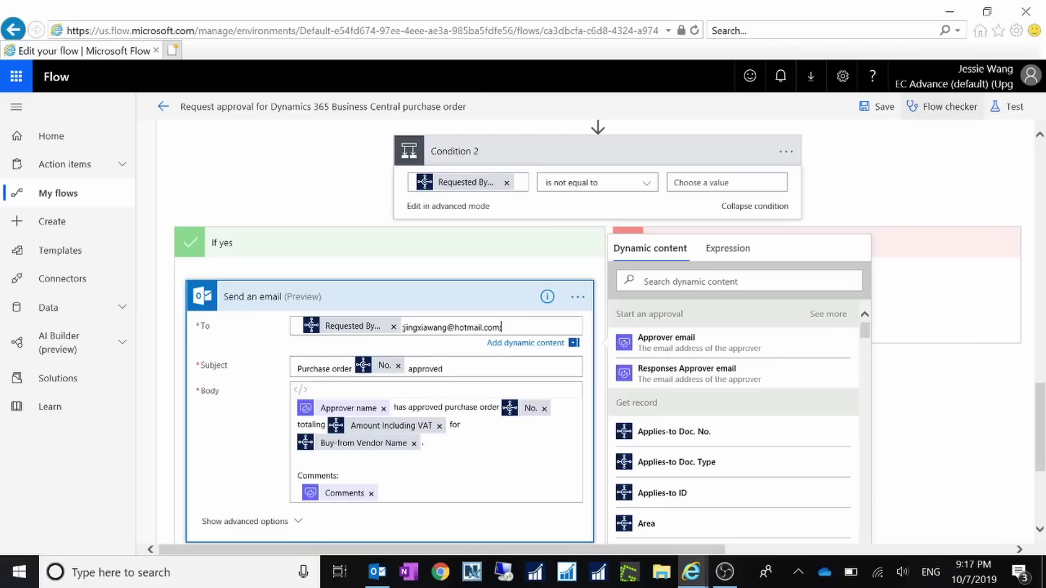
left_click(429, 306)
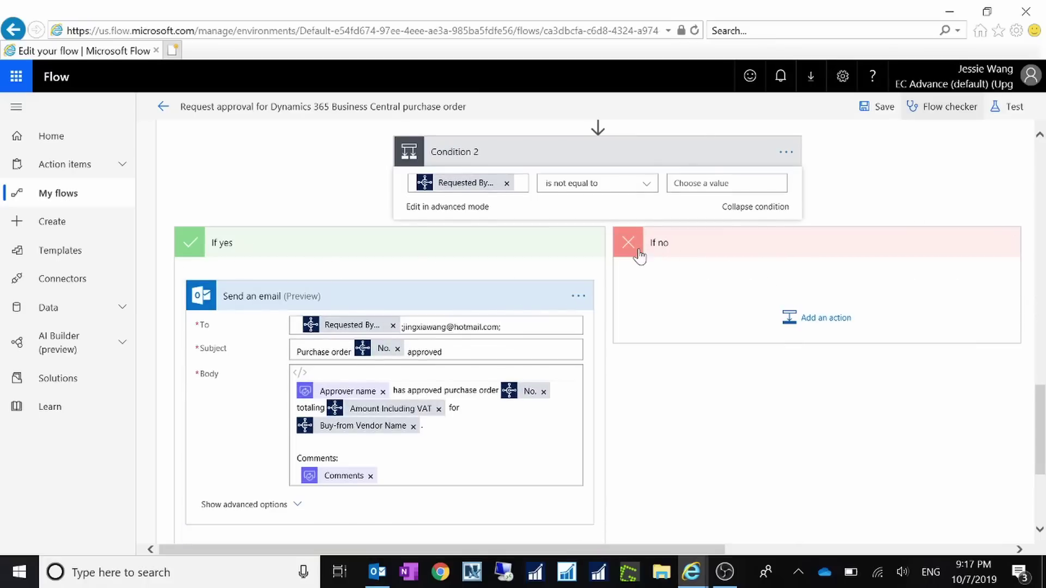
Expand Execute action 2 in the main condition's If no branch and examine its company and action name settings
left_click(638, 256)
scroll(853, 366, "up", 5)
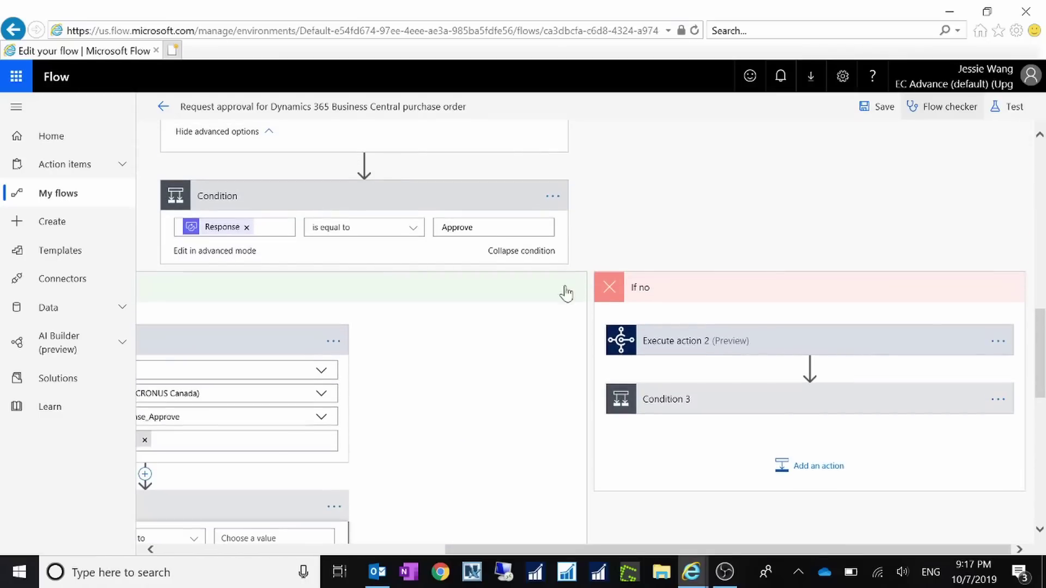
left_click_drag(466, 552, 413, 547)
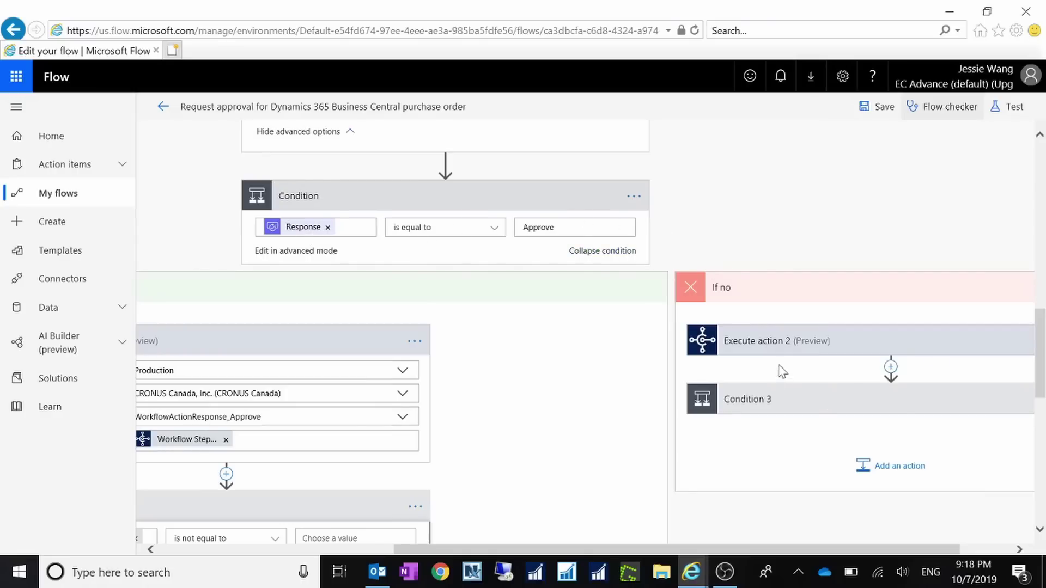
left_click(847, 347)
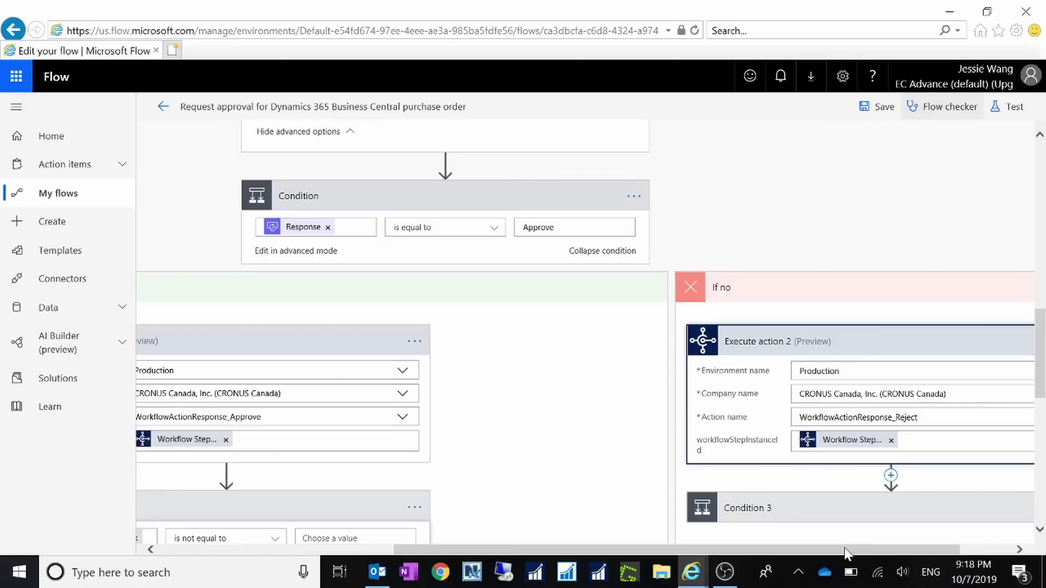
left_click_drag(846, 551, 982, 548)
left_click_drag(986, 393, 673, 417)
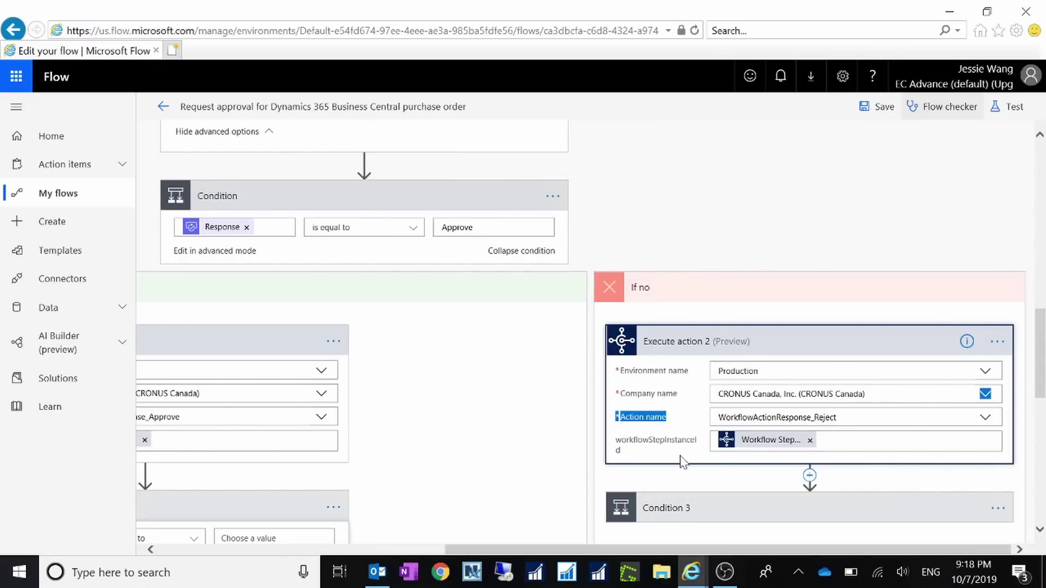
Expand Condition 3 and its Send an email 2 step to examine the rejection email's recipients, subject and body
left_click(682, 509)
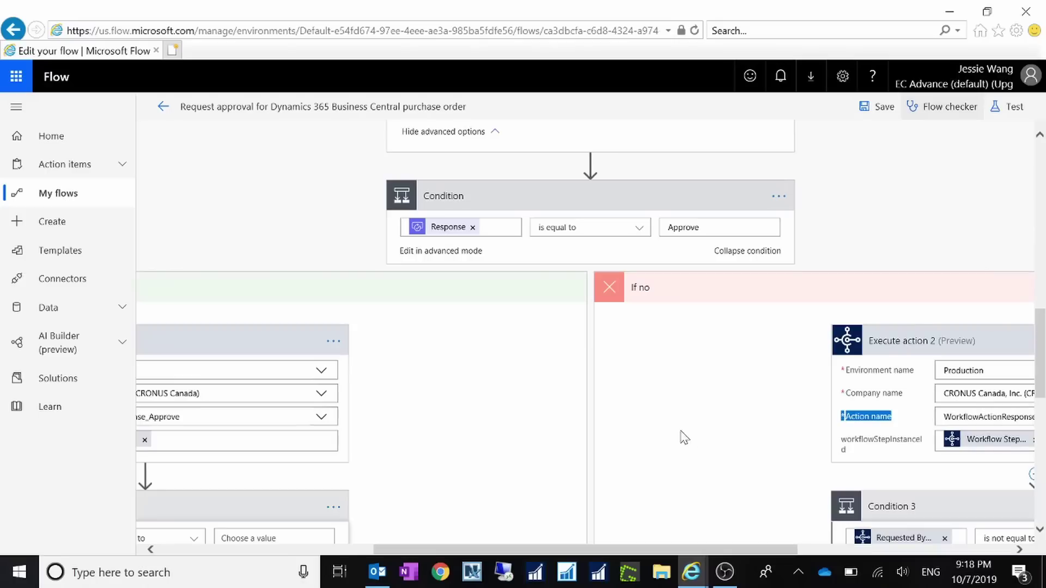
left_click_drag(659, 549, 874, 542)
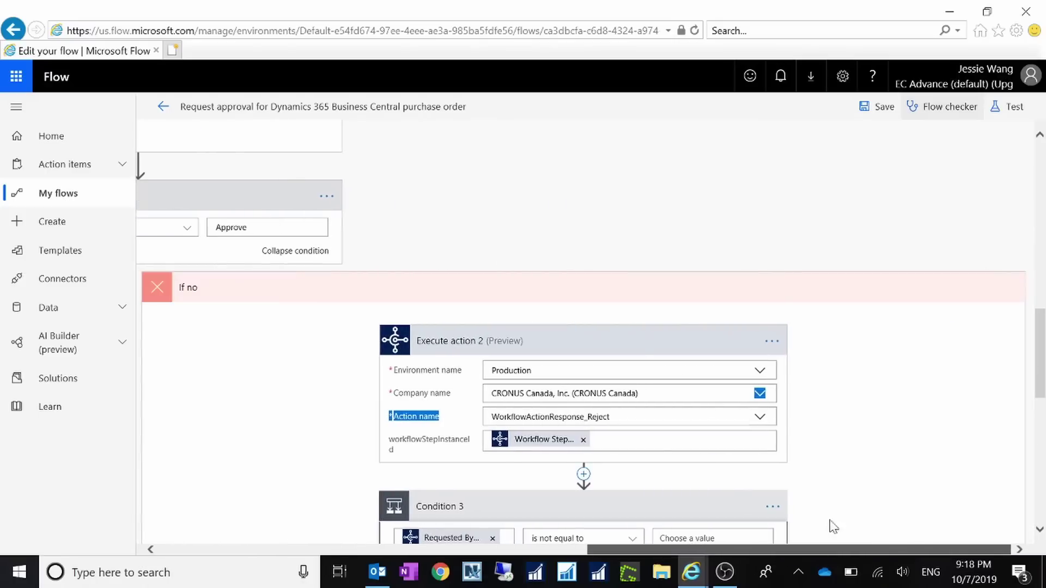
scroll(747, 420, "down", 4)
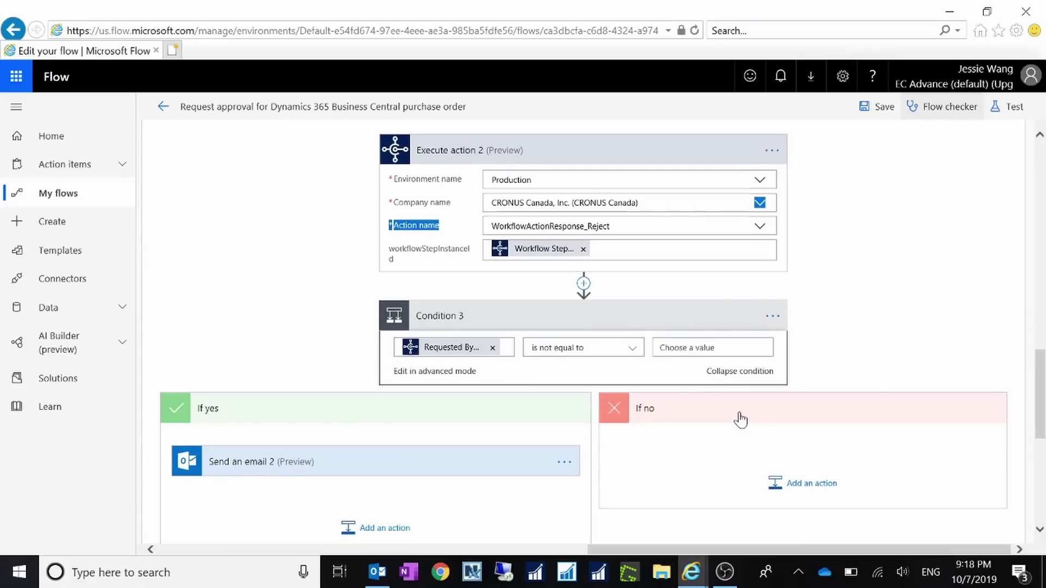
left_click(278, 468)
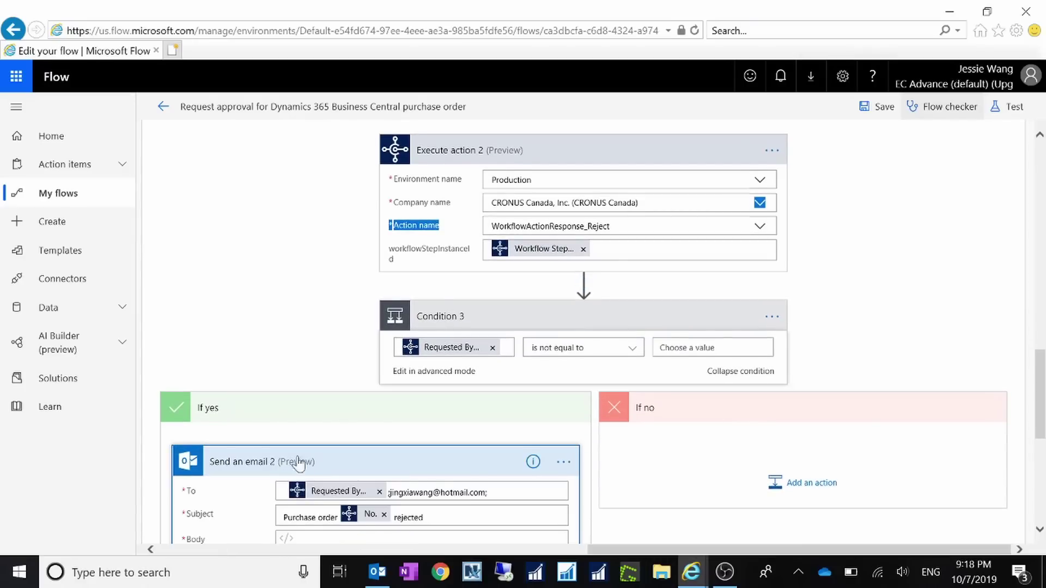
scroll(305, 414, "down", 4)
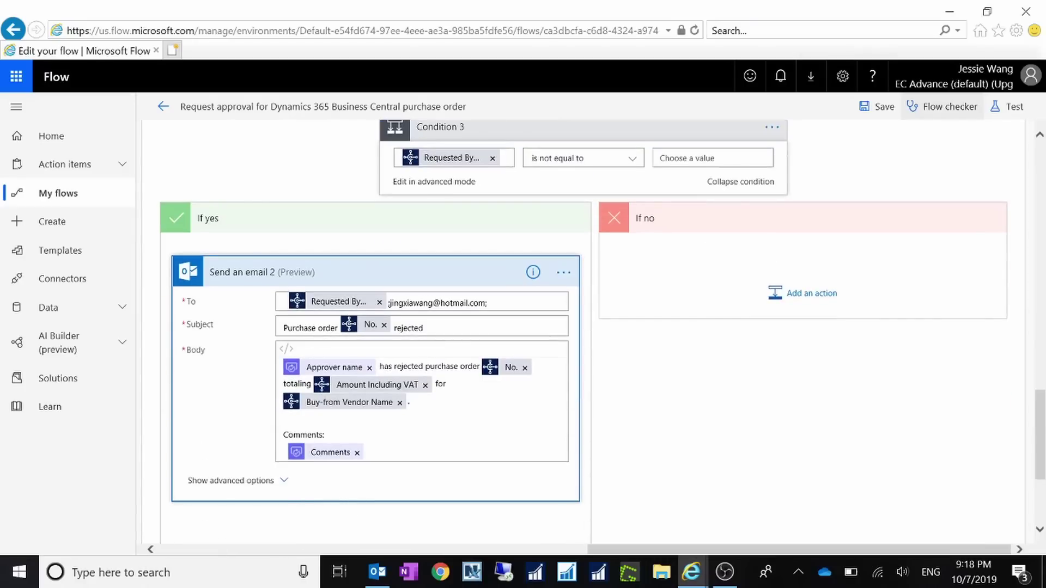
left_click(487, 303)
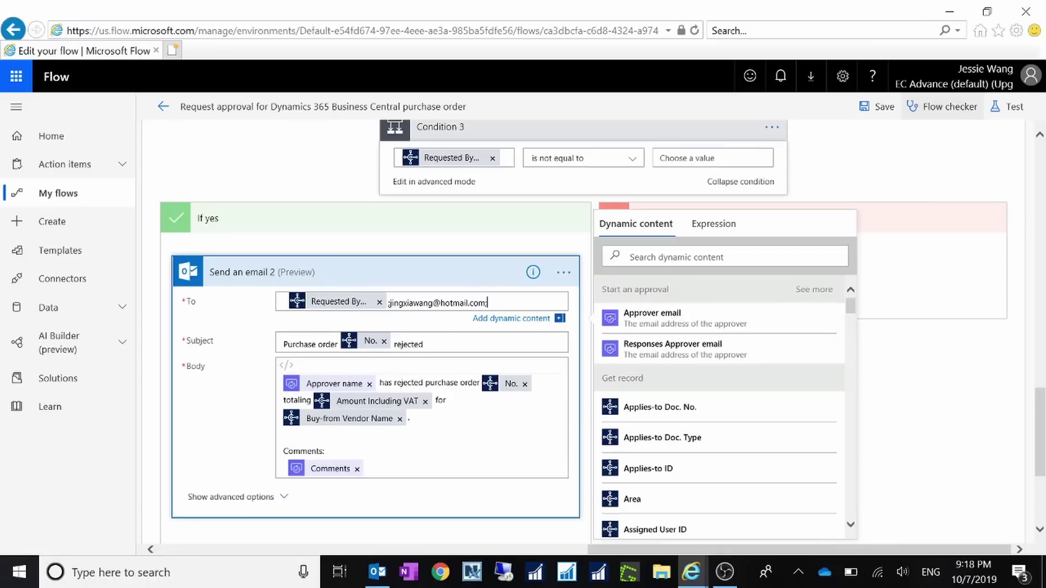
left_click(878, 162)
Review the errors and warnings sections in the Flow checker, then close it
scroll(1038, 424, "up", 7)
scroll(1031, 163, "up", 15)
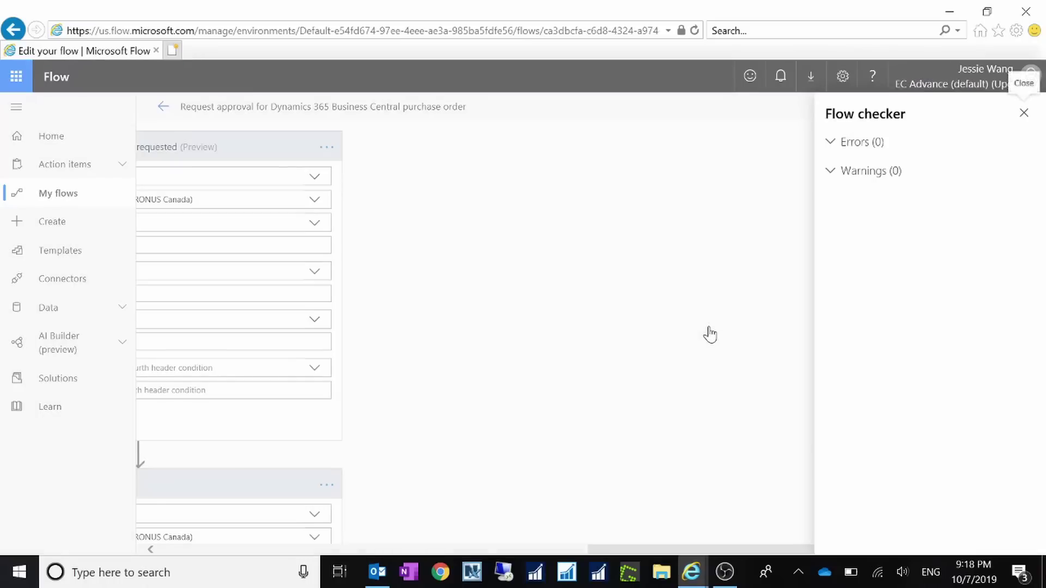
left_click(830, 142)
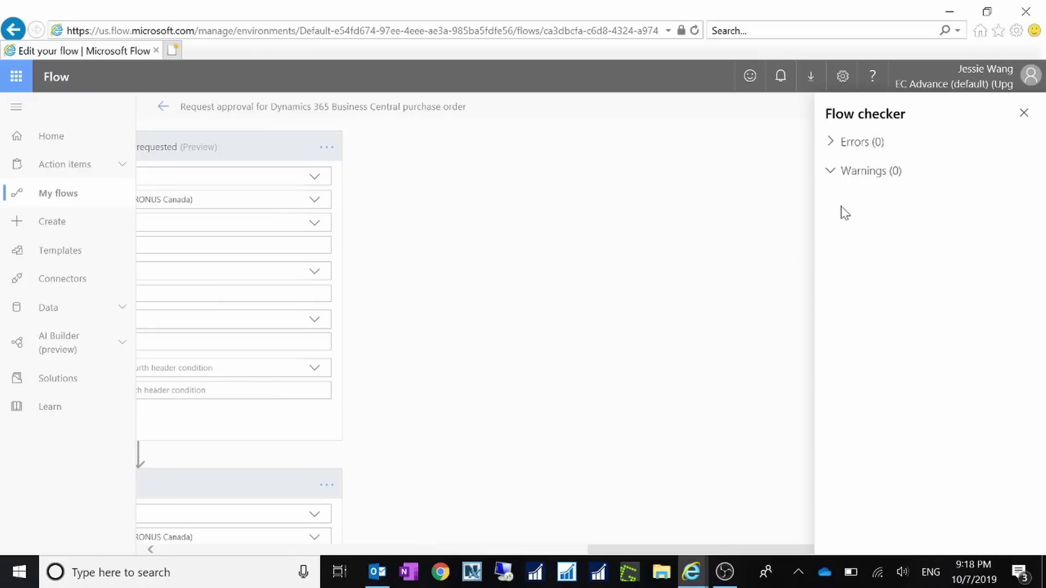
left_click(830, 172)
left_click(1024, 112)
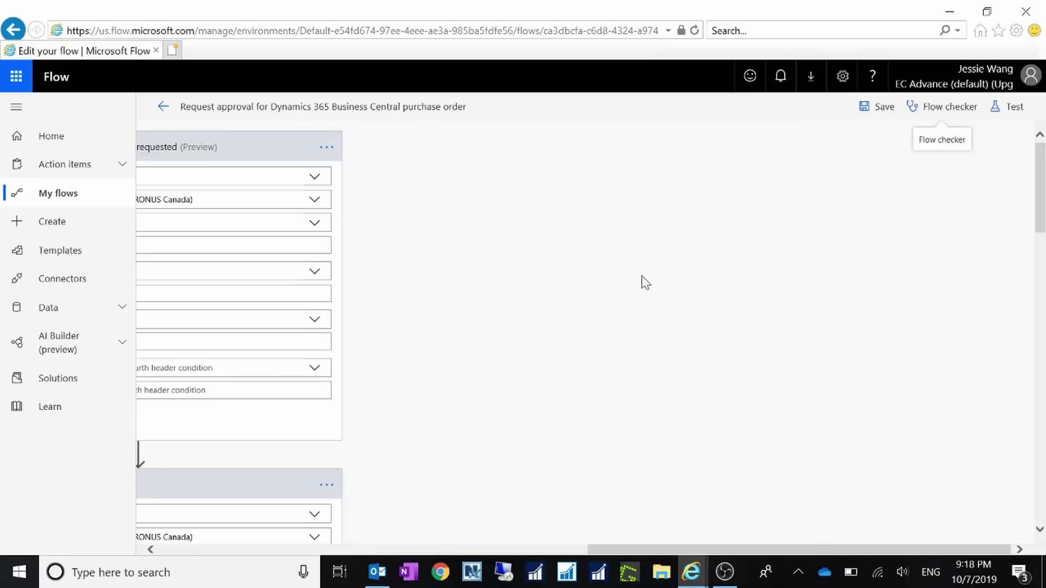
Start a test of the flow with the option "I'll perform the trigger action"
left_click(1005, 106)
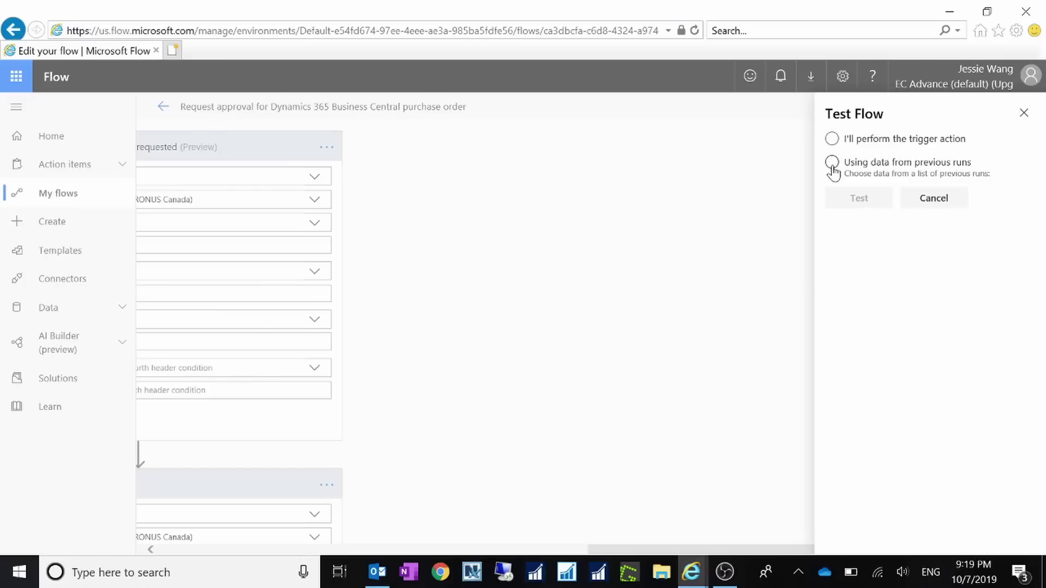
left_click(832, 140)
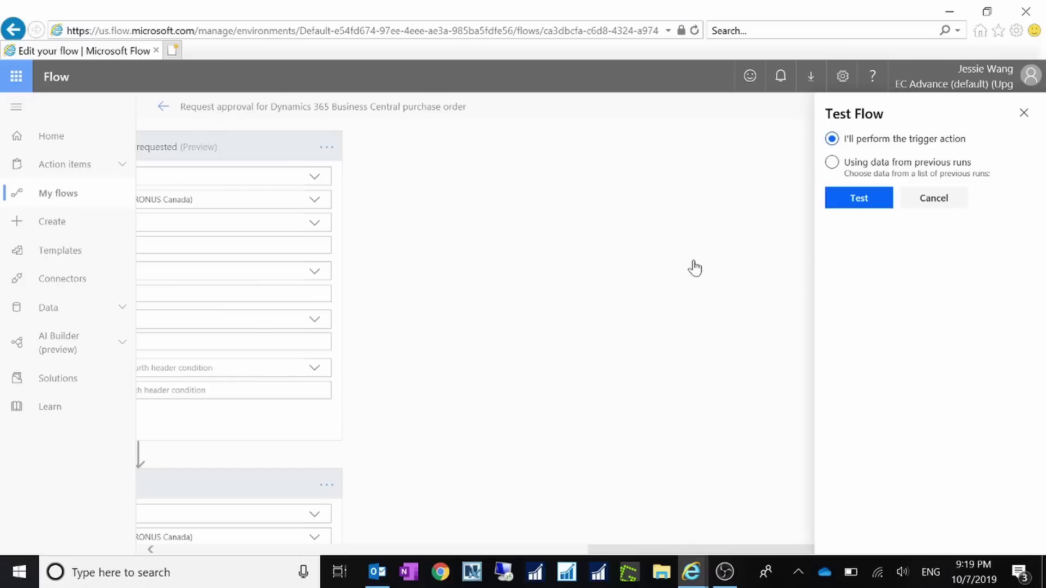
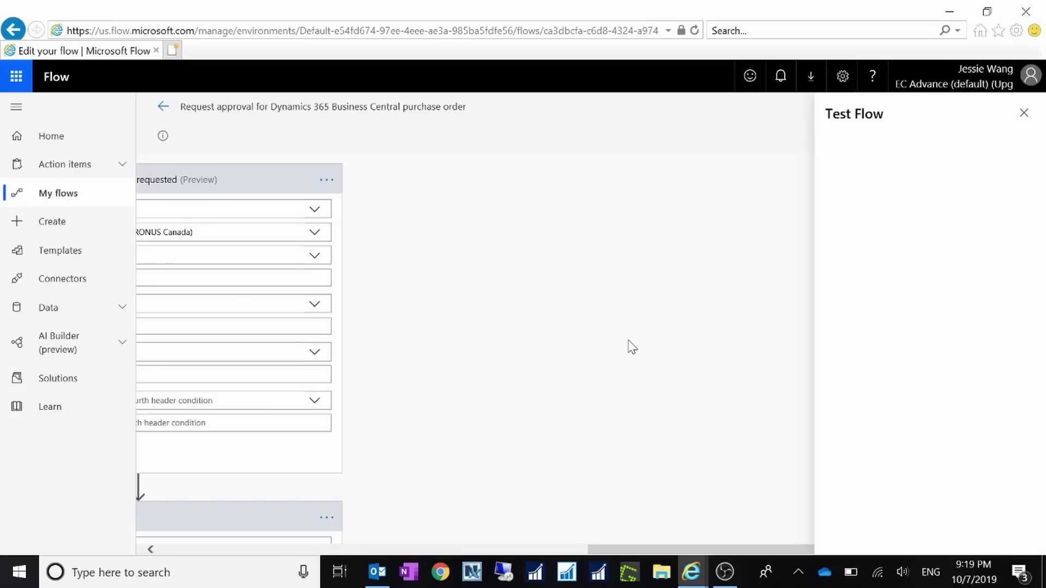
Switch to Dynamics 365 Business Central, search for "workflows" and check which workflows are enabled in the Workflows list
mouse_move(691, 572)
left_click(589, 525)
left_click(898, 76)
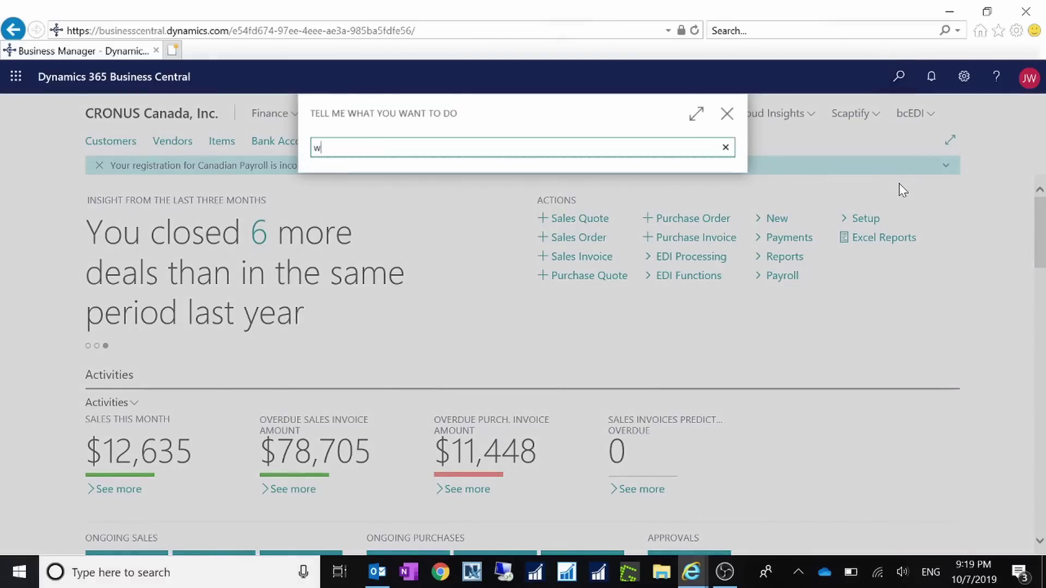
type("workflo")
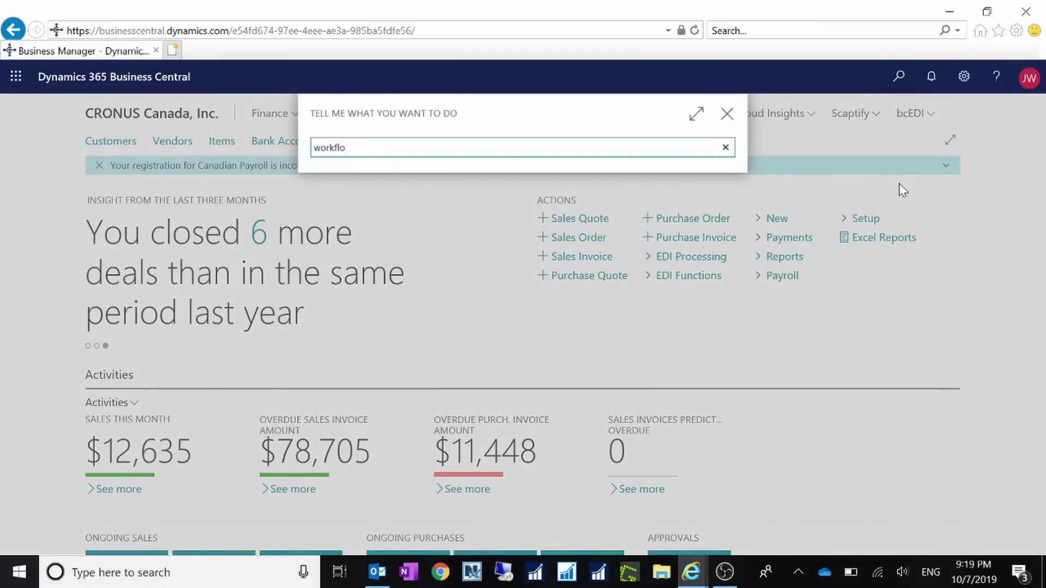
type("ws")
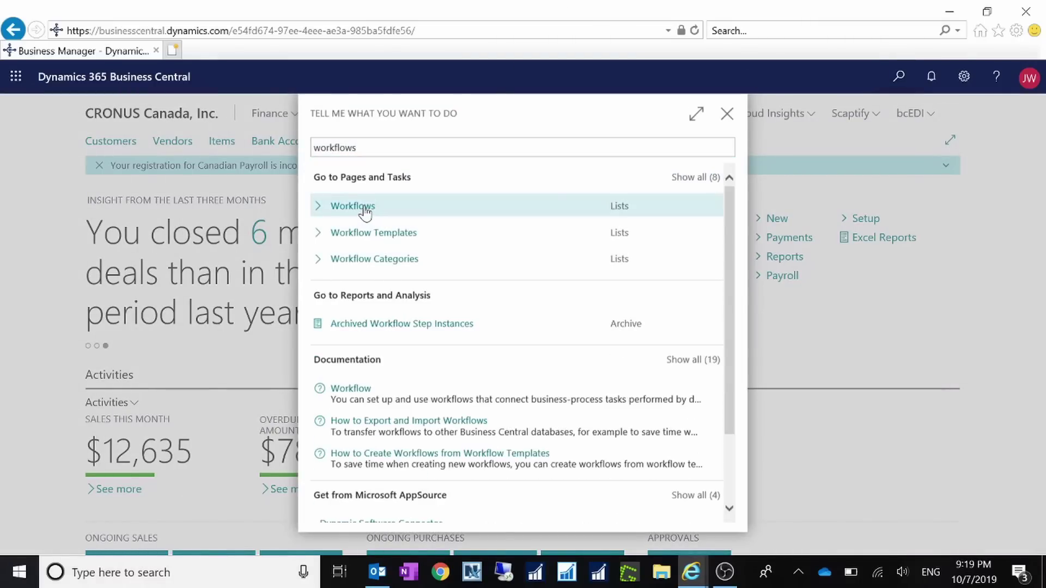
left_click(363, 210)
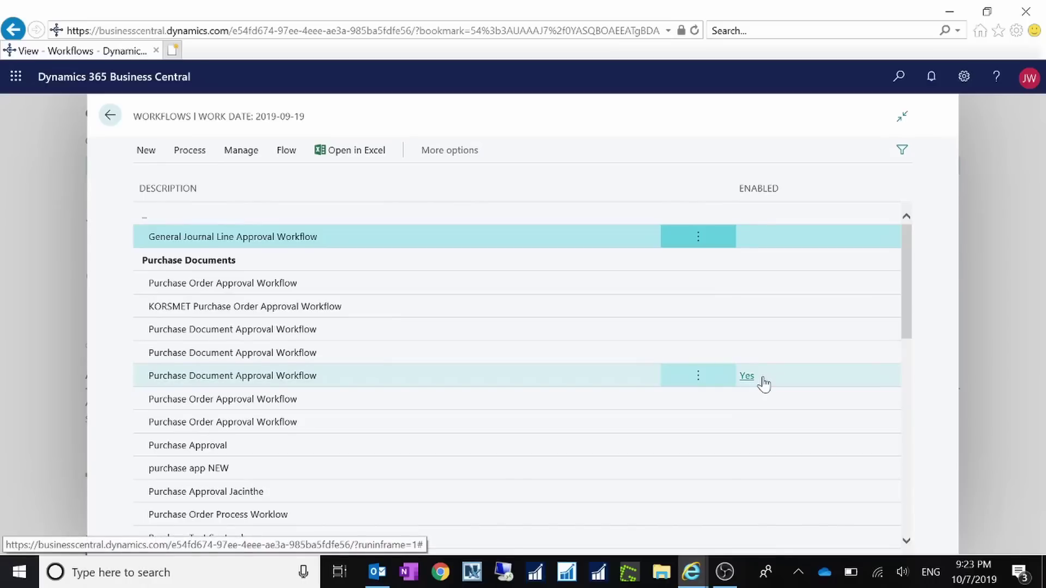
left_click(118, 119)
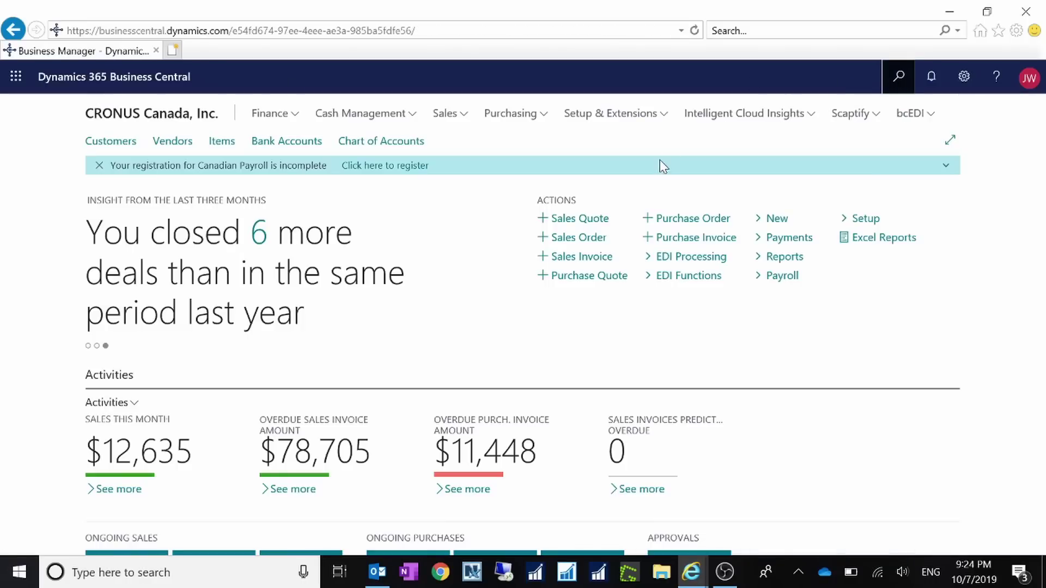
Search for "approval user setup" and open the Approval User Setup page
key("alt+q")
type("approv")
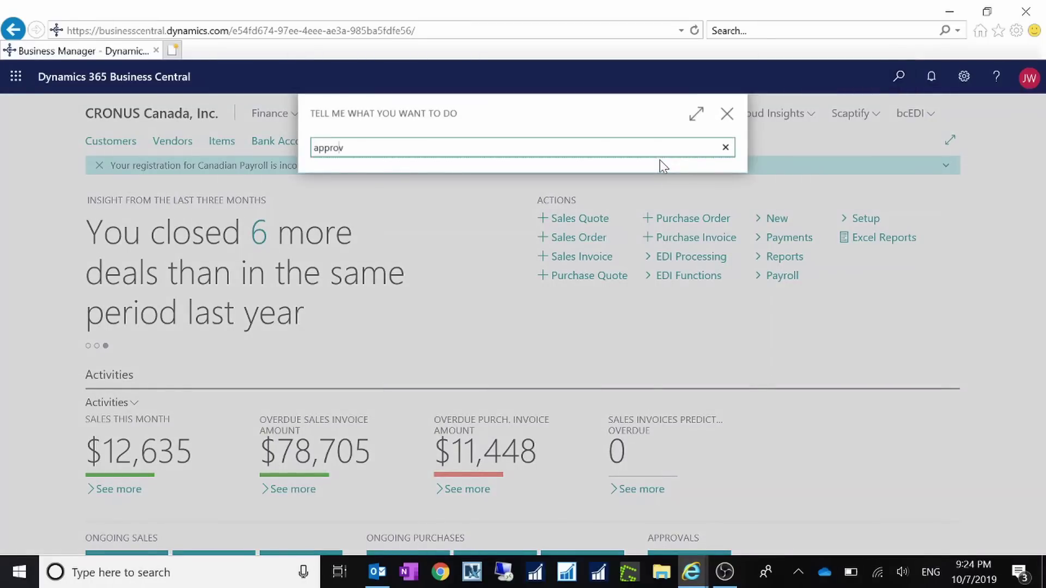
type("al se")
key("BackSpace")
key("BackSpace")
key("BackSpace")
type("user setup")
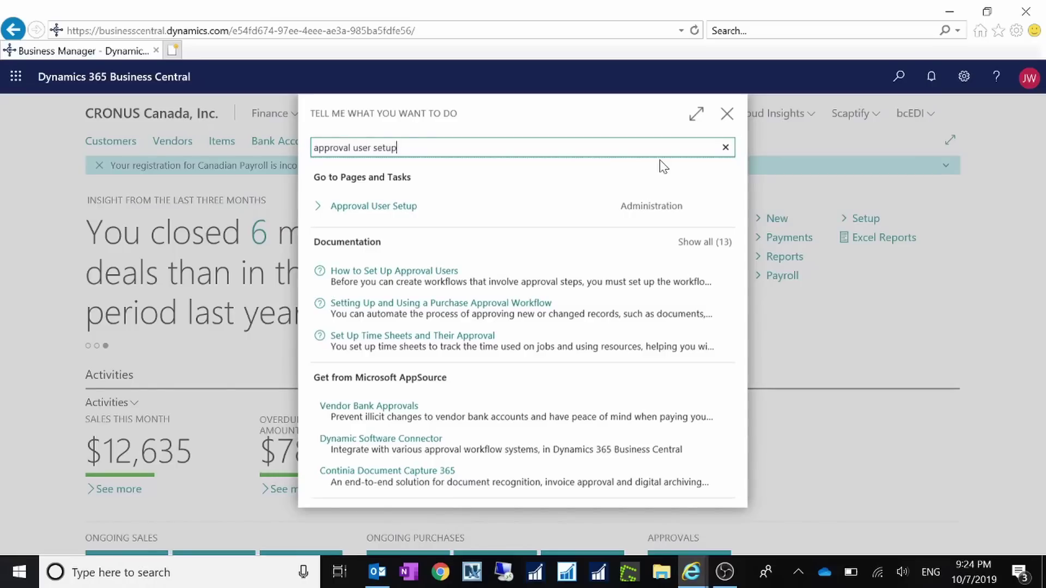
left_click(357, 210)
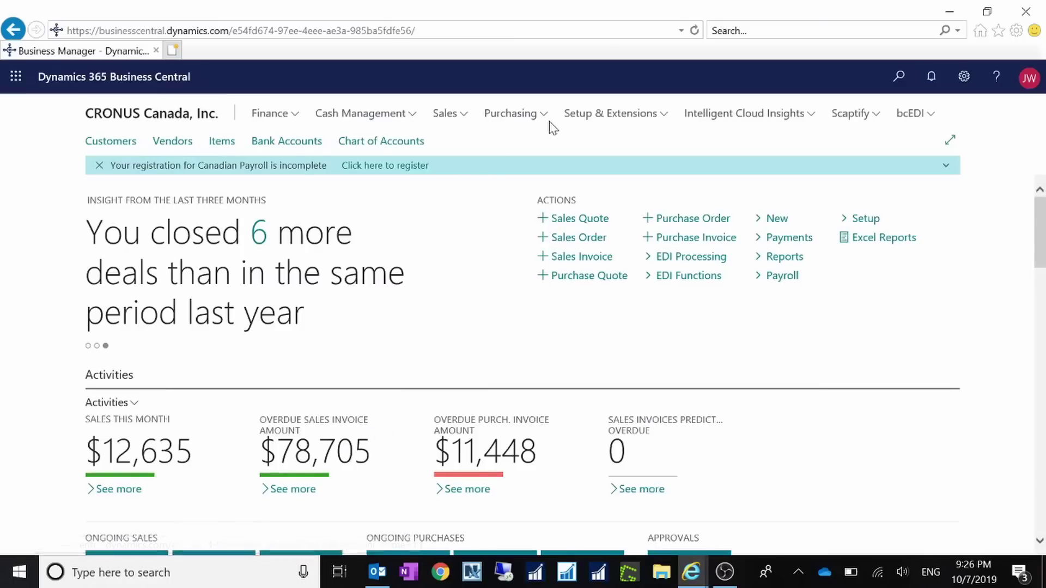
Open the Fabrikam, Inc. purchase order with status Open and amount 50.00 from the purchase orders list
left_click(543, 115)
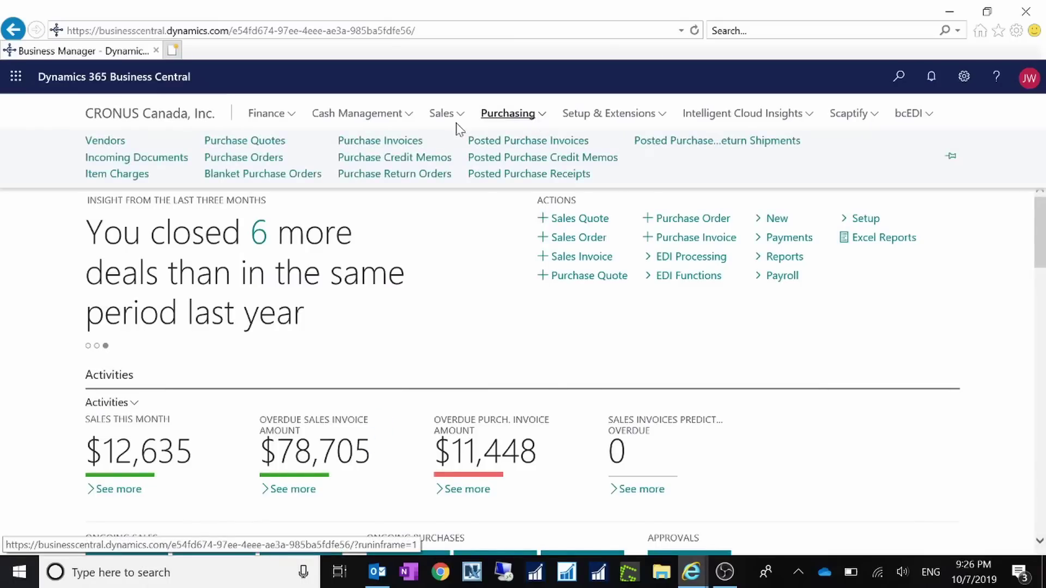
left_click(262, 159)
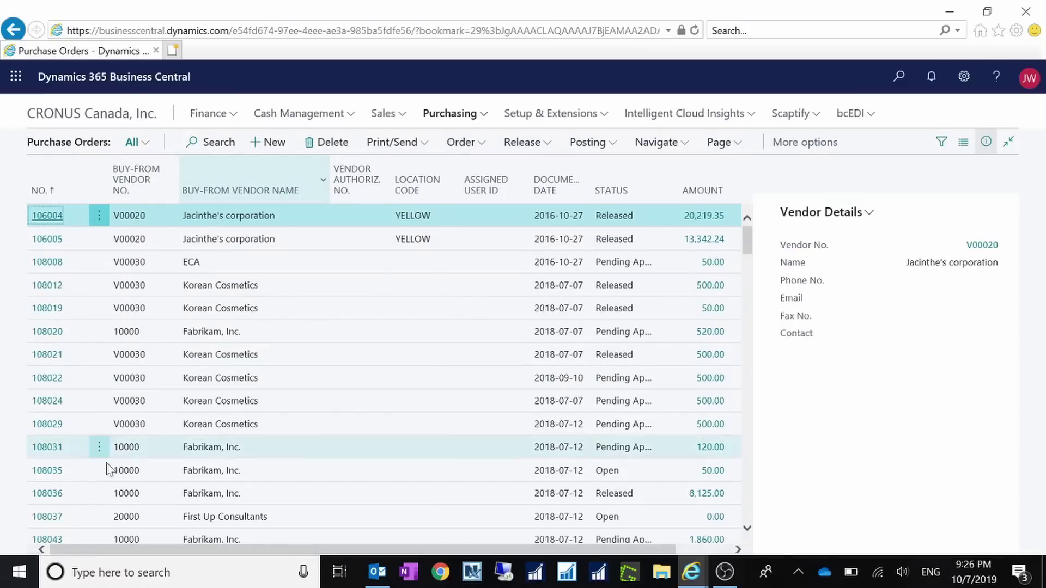
left_click(49, 473)
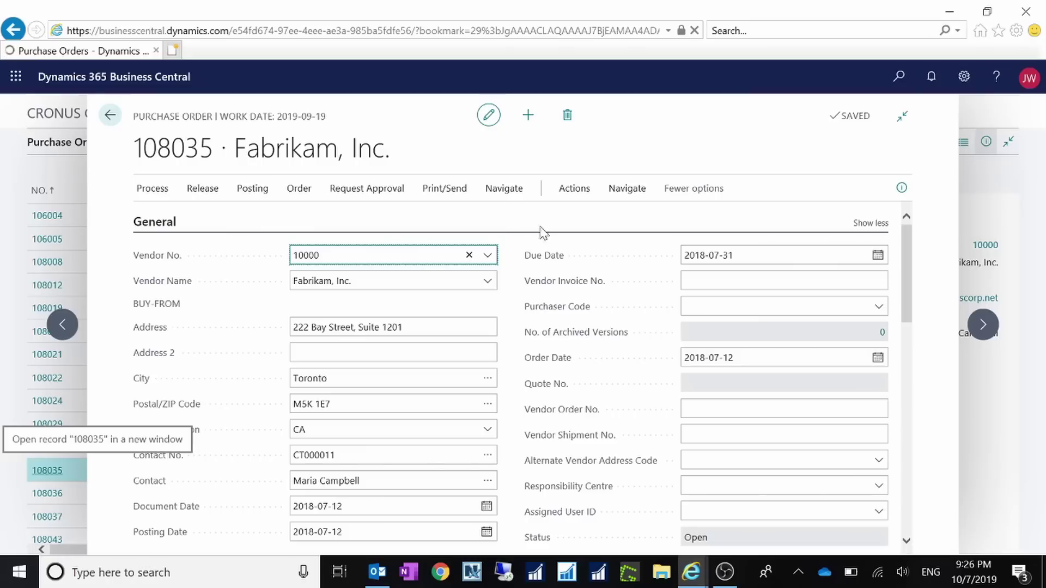
Check the purchase order's lines and send an approval request for the order
scroll(619, 312, "down", 5)
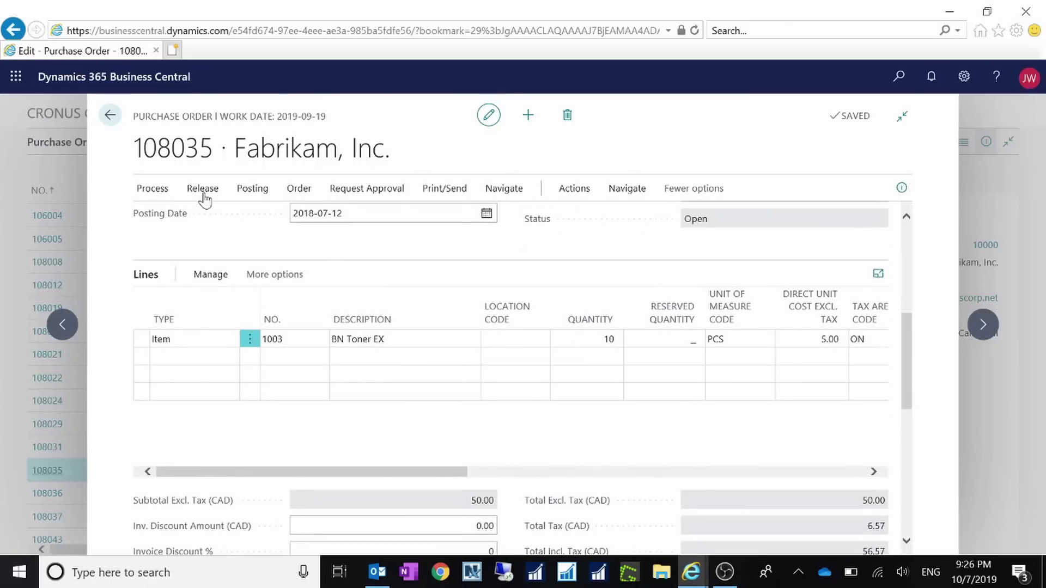
left_click(357, 191)
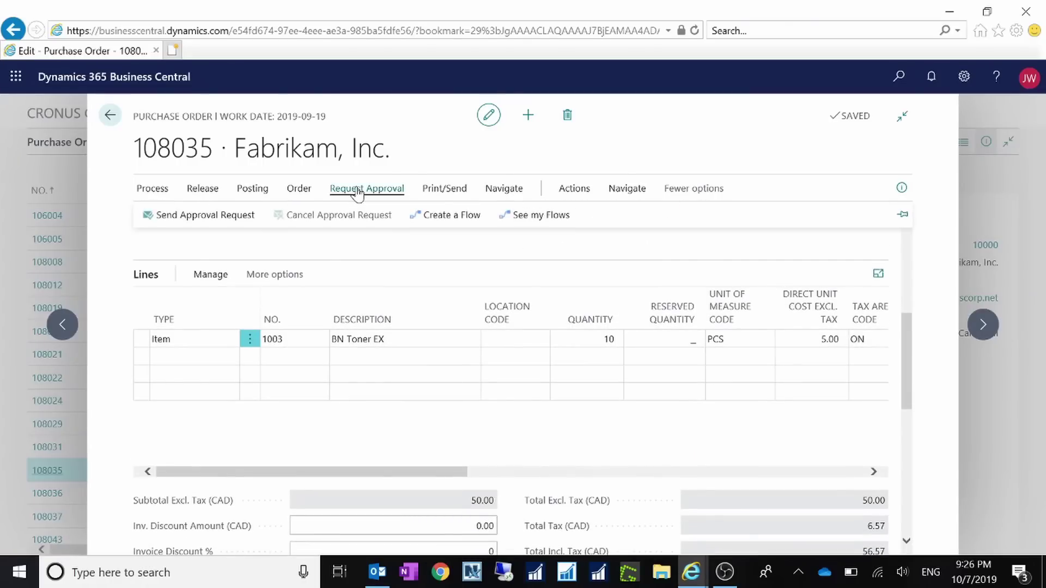
left_click(232, 217)
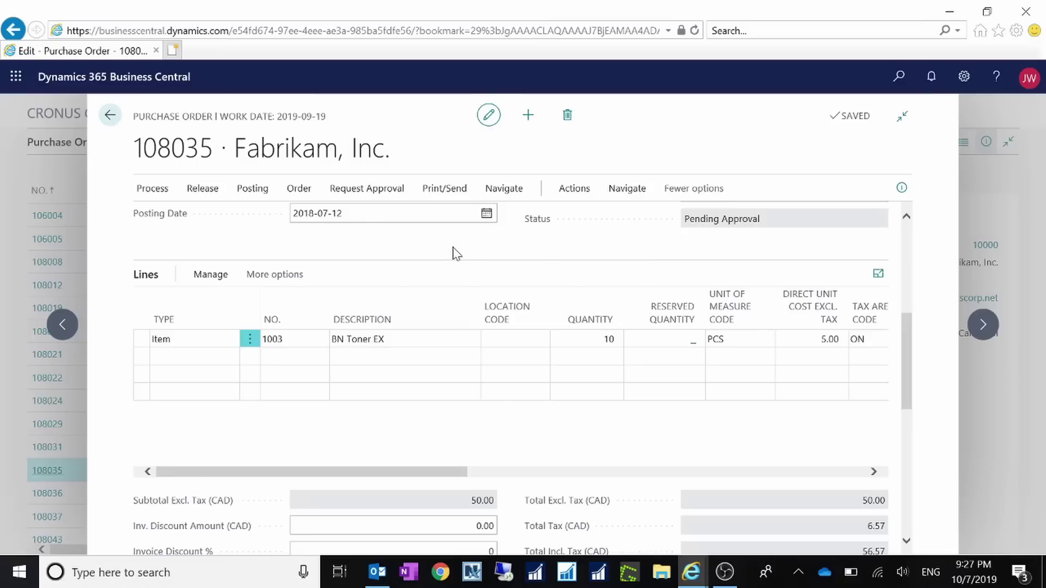
Switch to Outlook and open the newest Microsoft Flow approval request for the Fabrikam, Inc. purchase order
left_click(376, 578)
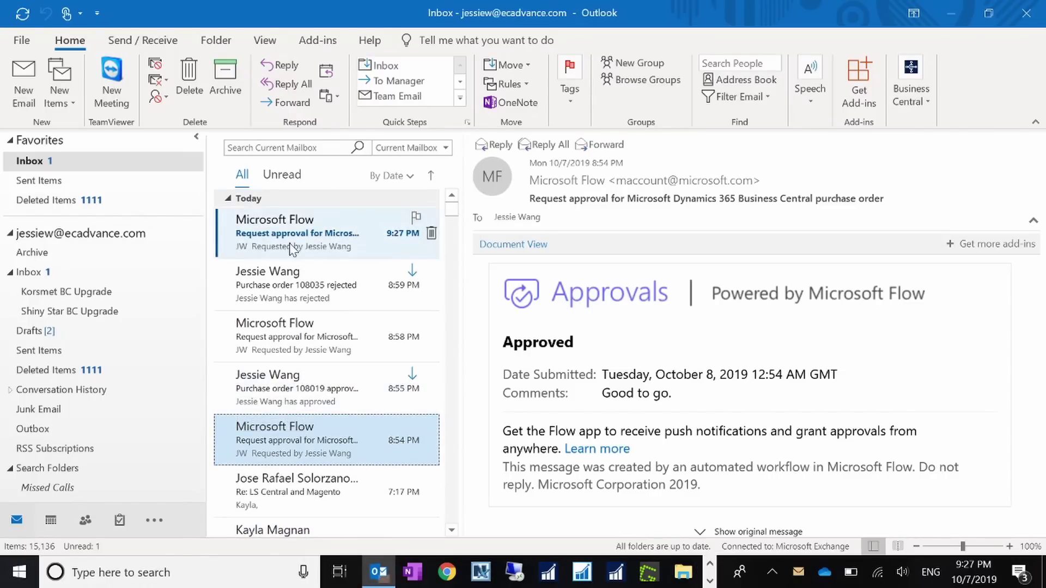
left_click(289, 243)
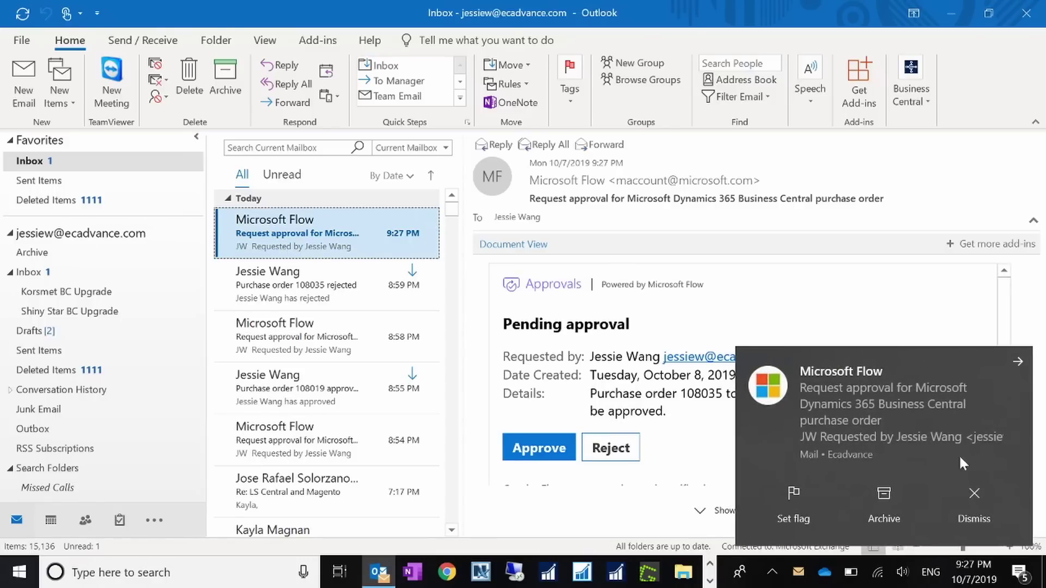
left_click(987, 501)
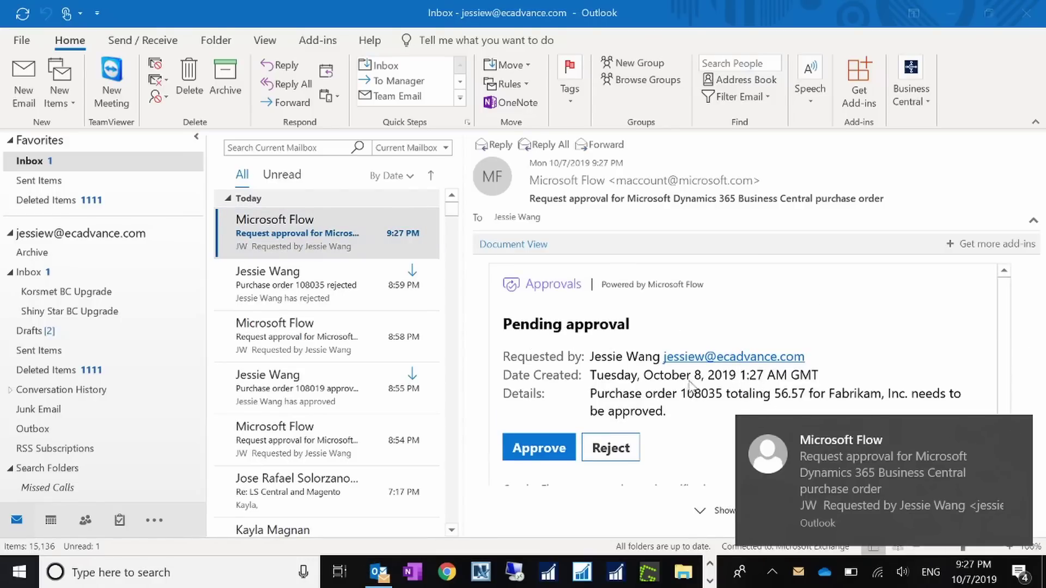
key("super+Down")
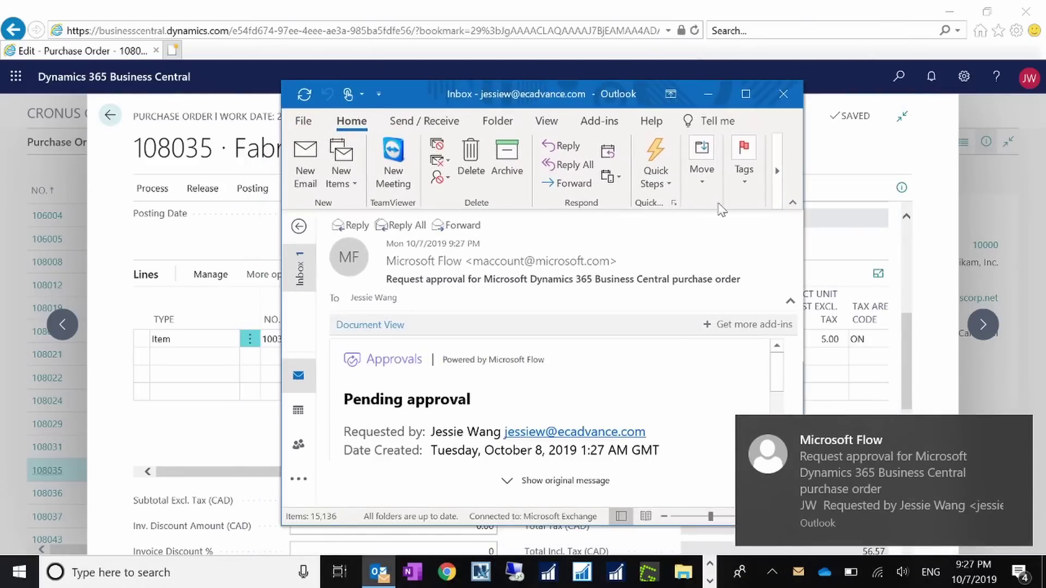
left_click(744, 97)
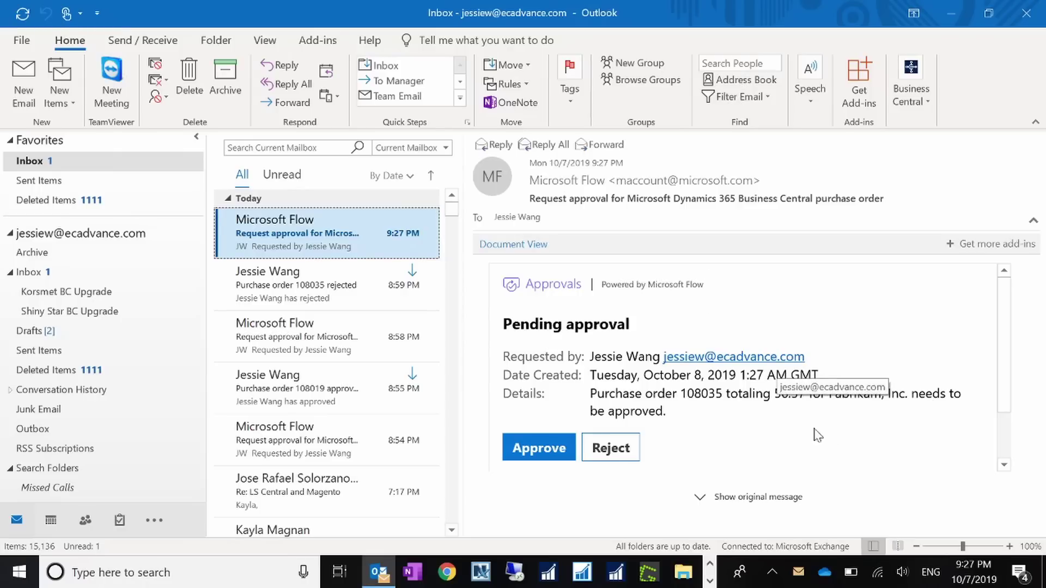
Approve the Fabrikam, Inc. purchase order from the email with the comment "Good to go." and submit the response
left_click(555, 455)
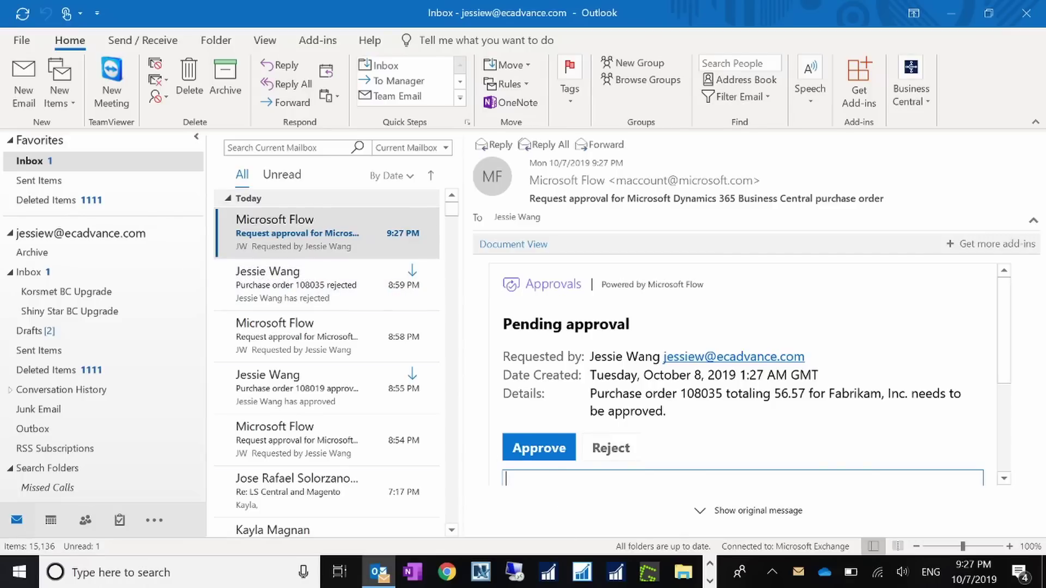
type("Good")
left_click_drag(1002, 353, 998, 401)
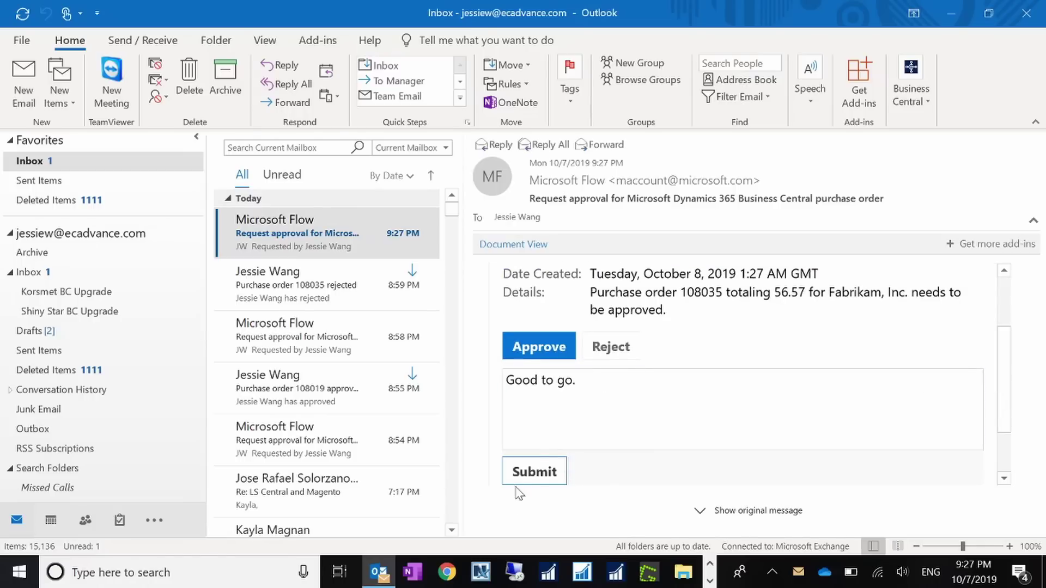
left_click(524, 473)
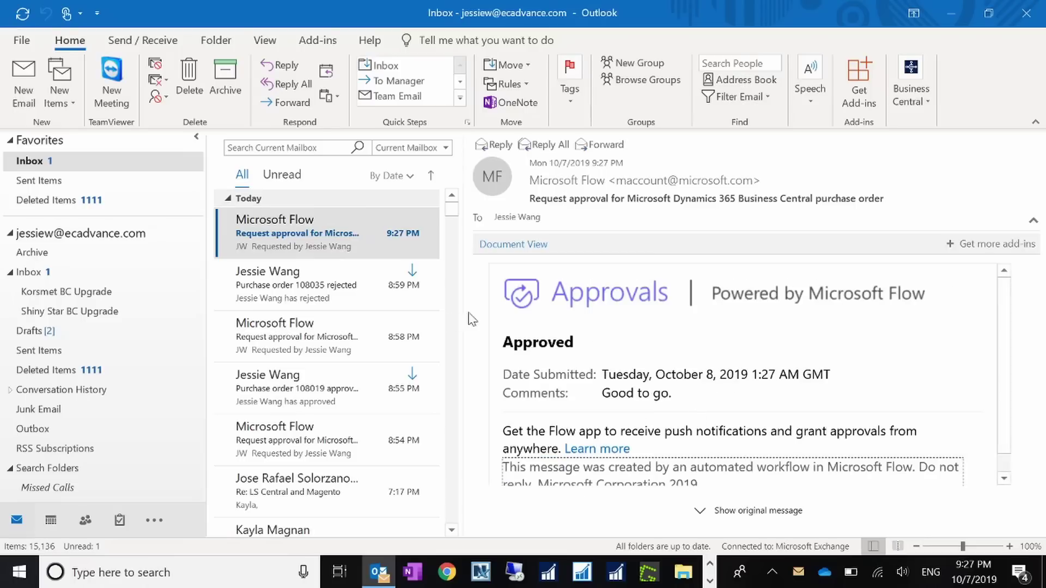
Open the approval notification email for the Fabrikam, Inc. purchase order and read its approver and comments
left_click(327, 234)
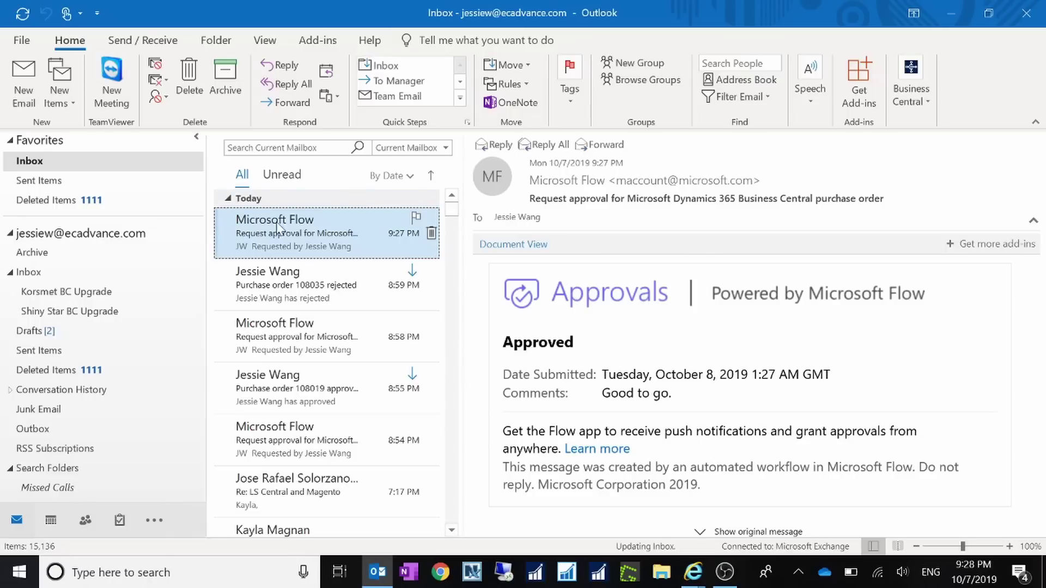
left_click(311, 223)
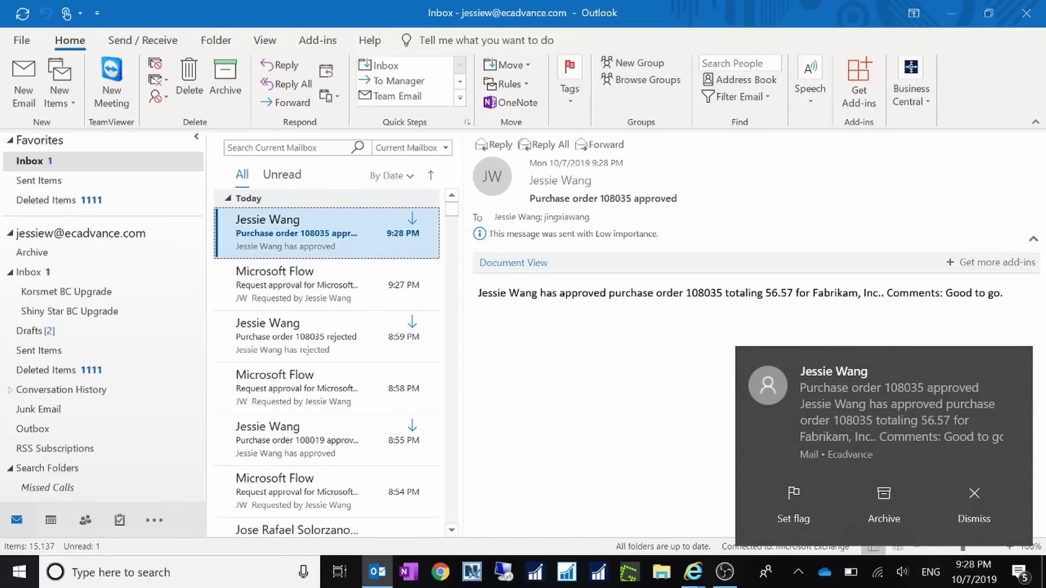
left_click_drag(539, 295, 499, 301)
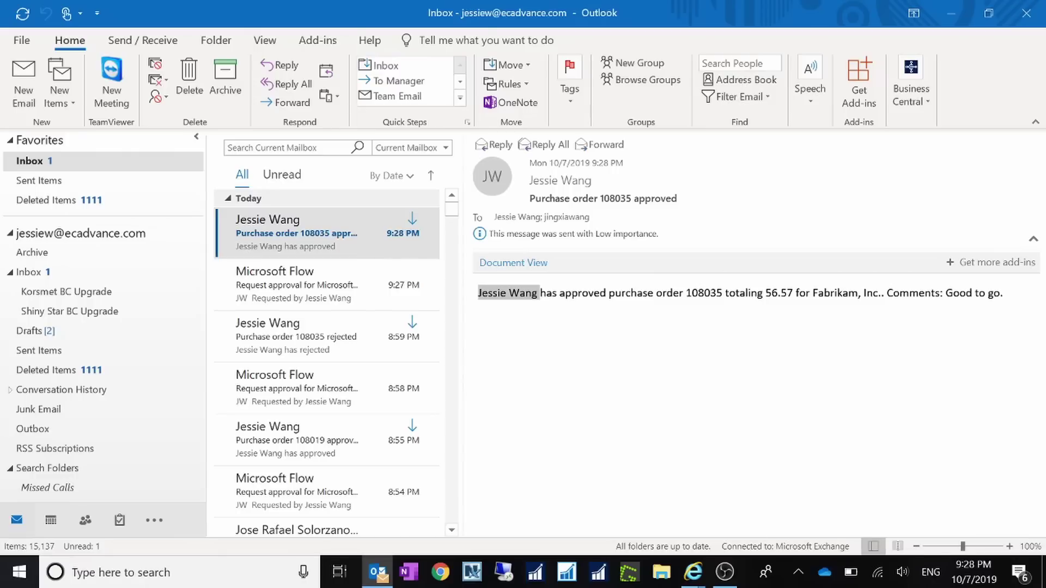
left_click_drag(887, 293, 1005, 293)
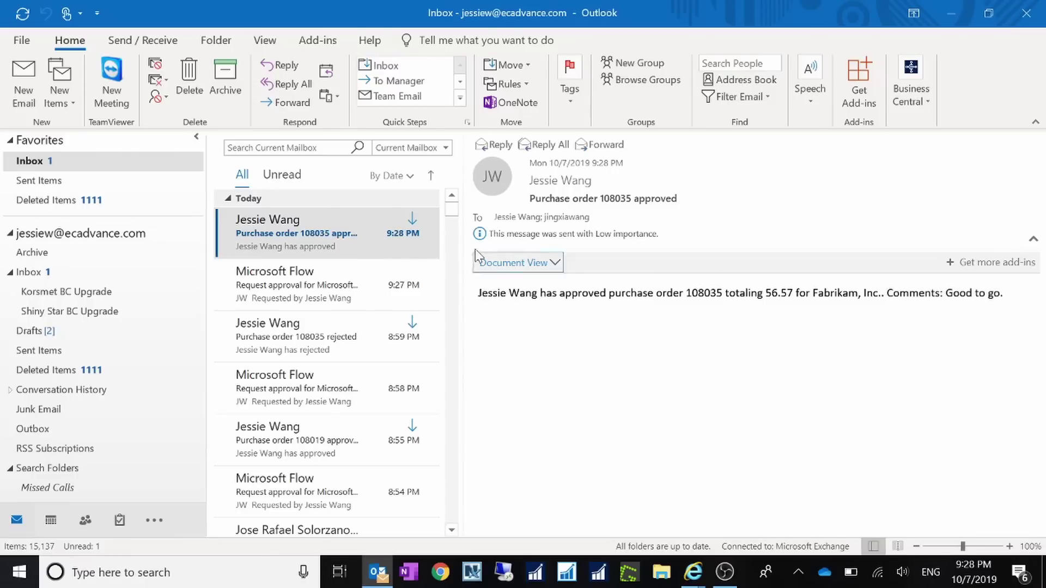
left_click(310, 236)
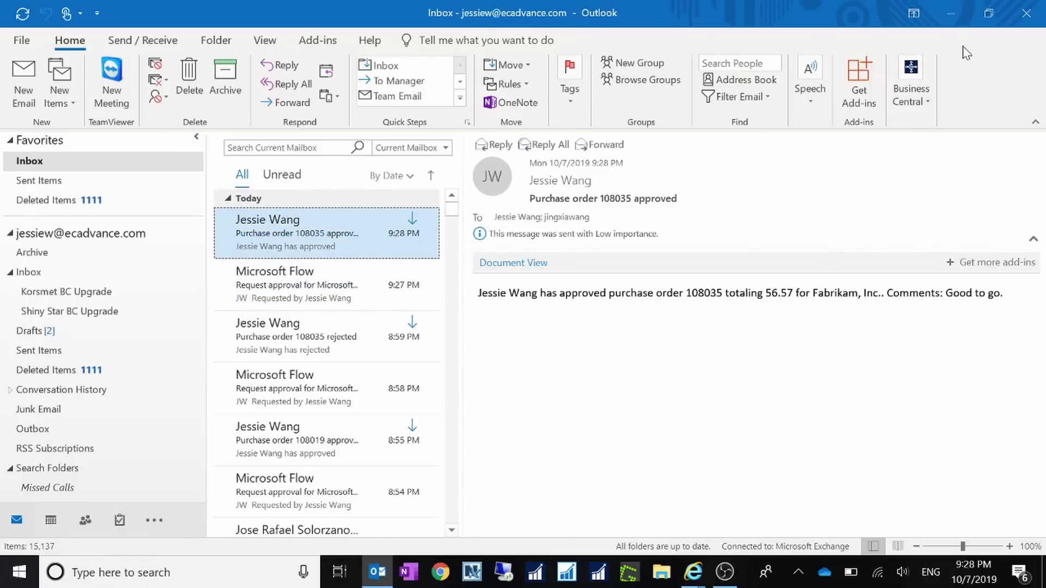
Switch back to Business Central, check the Fabrikam, Inc. order's status, and open the First Up Consultants purchase order with status Open
left_click(952, 11)
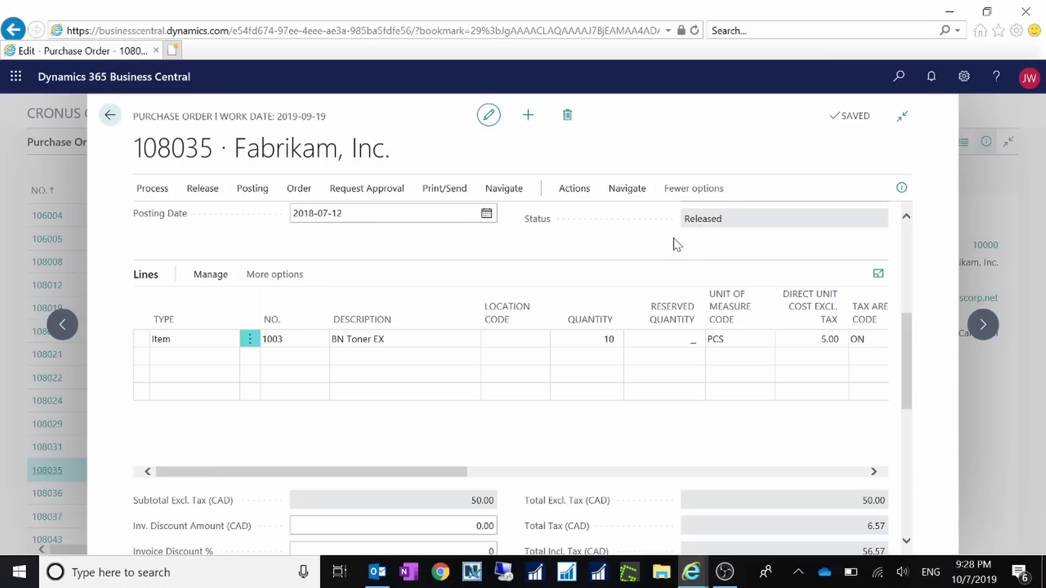
left_click(112, 120)
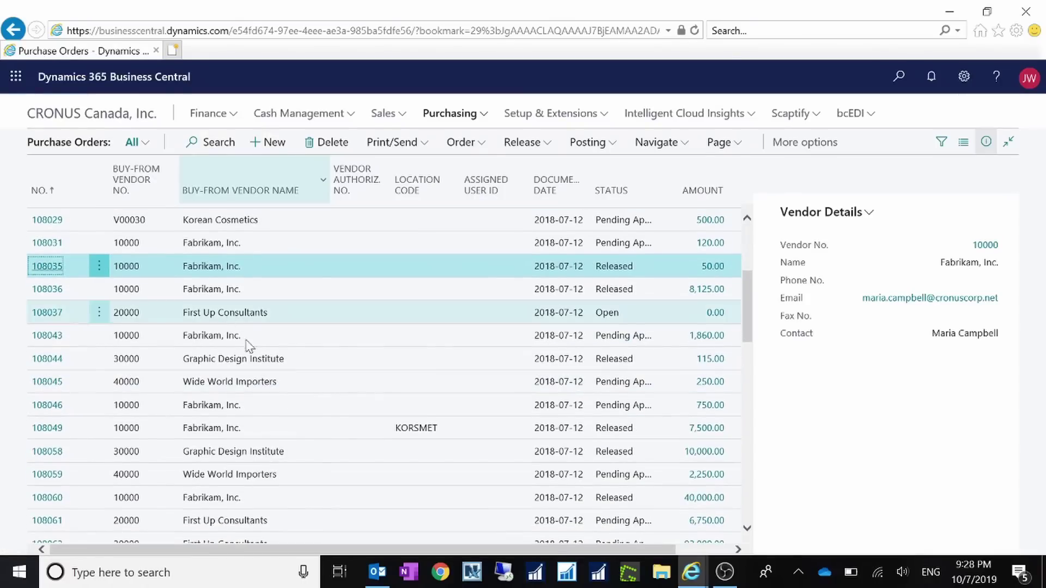
left_click(47, 316)
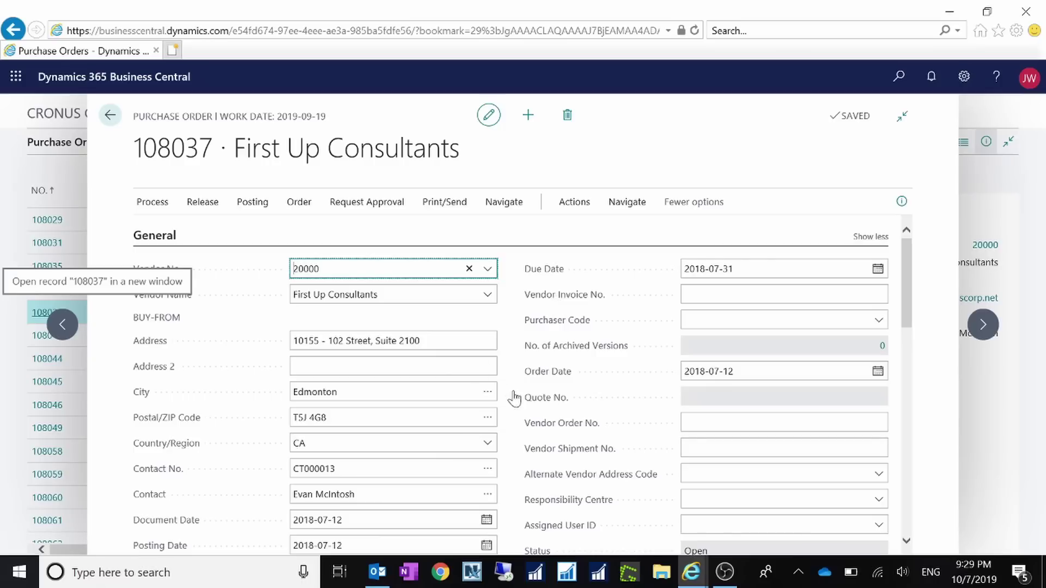
scroll(676, 430, "down", 10)
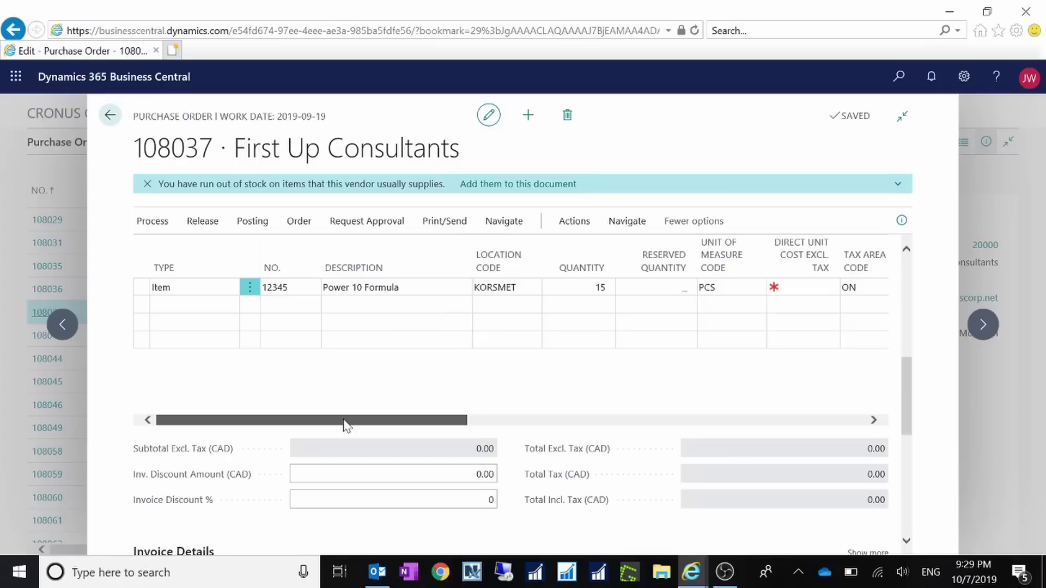
Change the item number on the First Up Consultants order's first line to 1003, accepting the order date notice
left_click(291, 292)
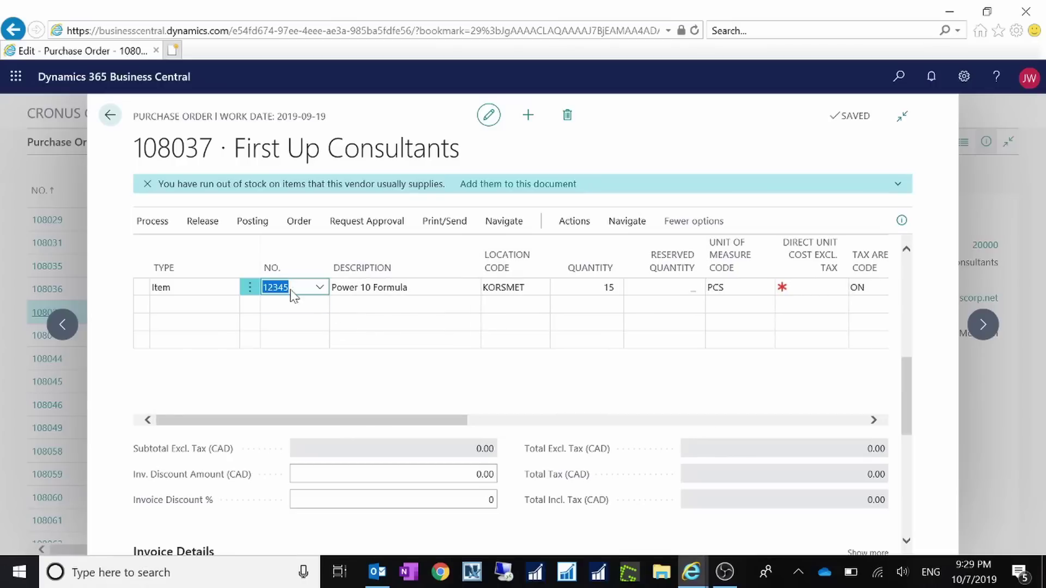
left_click(320, 289)
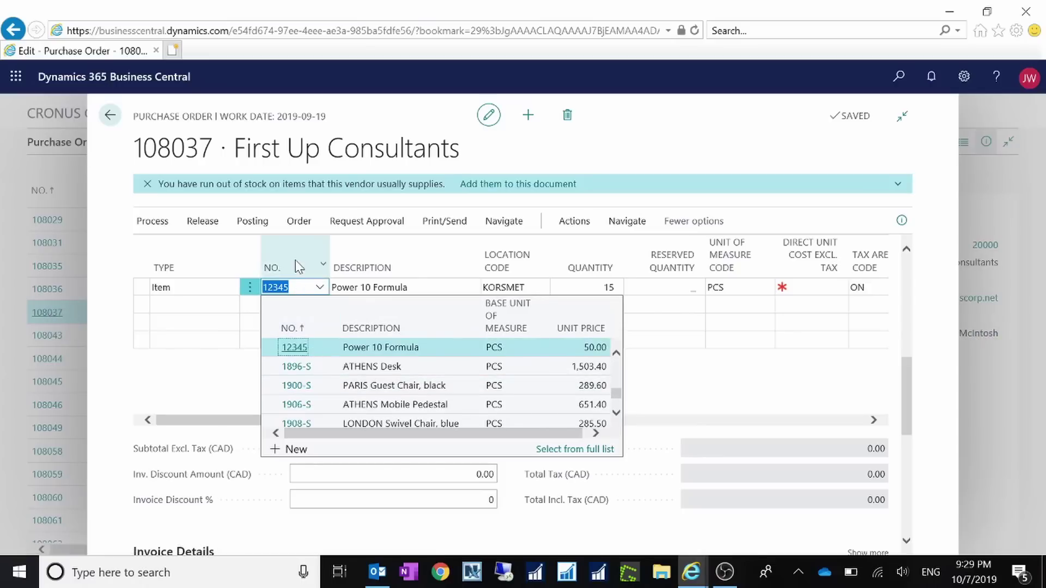
type("1003")
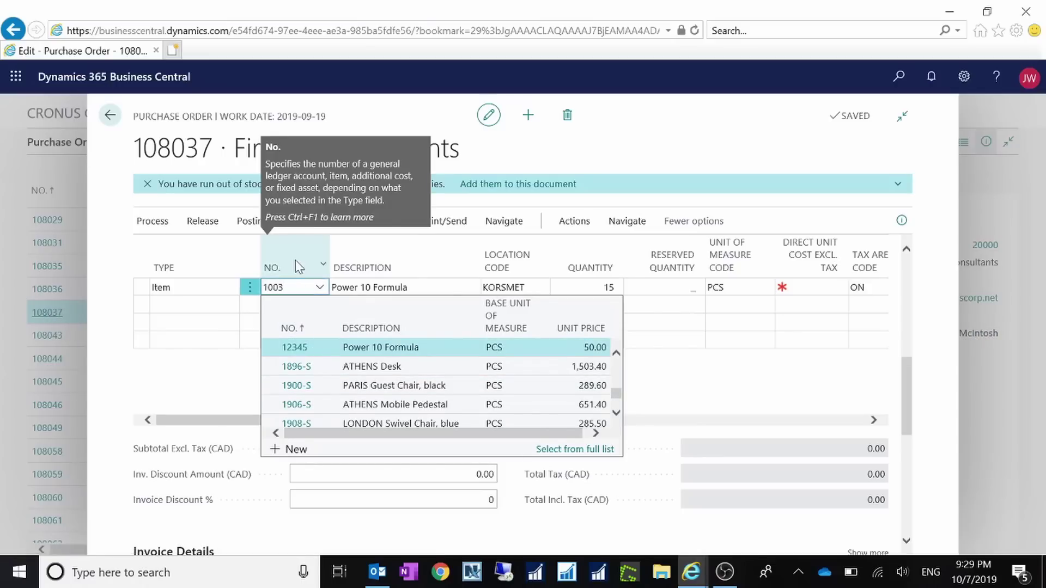
key("Tab")
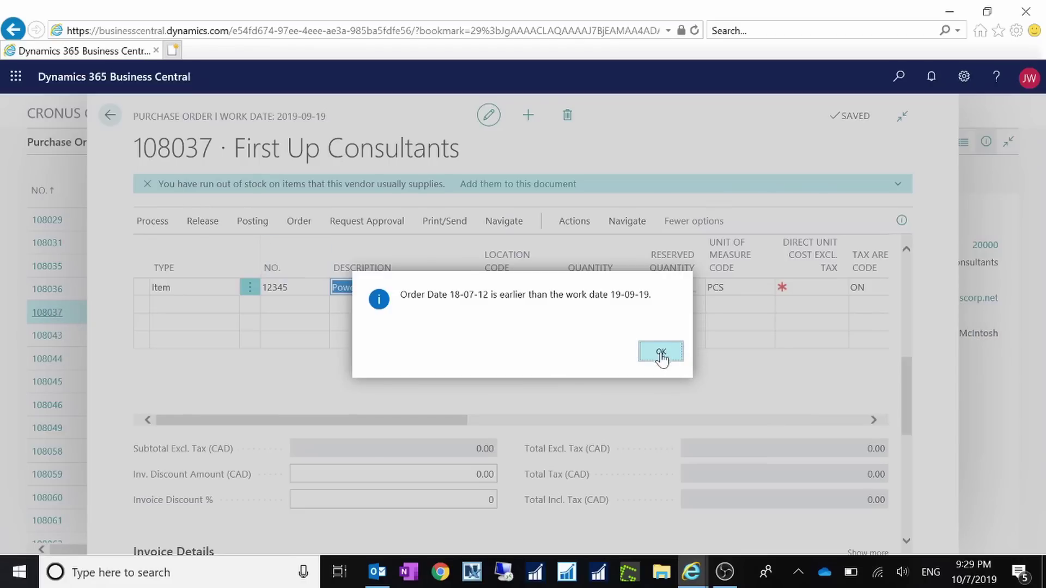
key("Return")
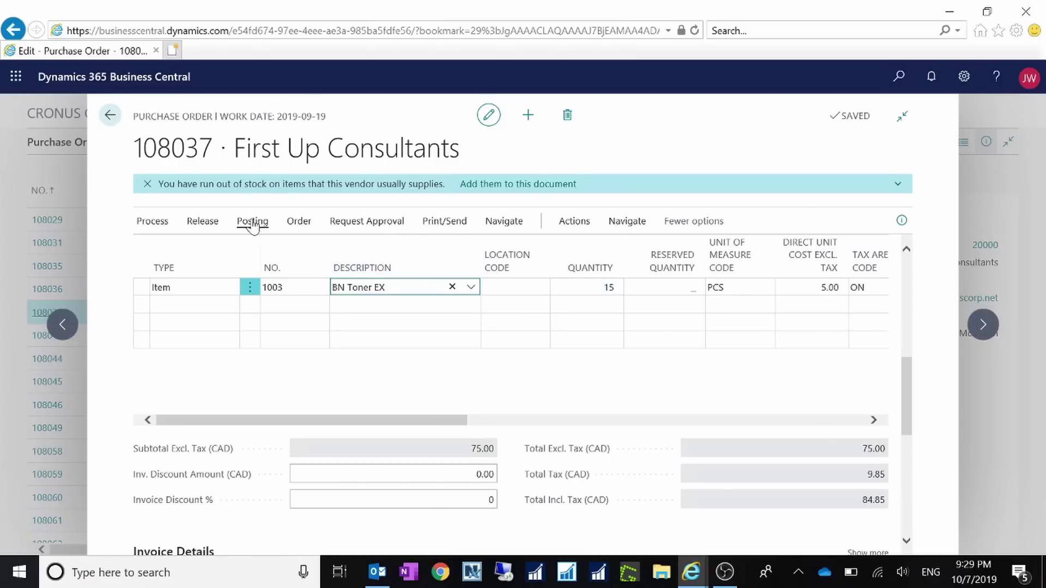
Send an approval request for the First Up Consultants purchase order and check the order's status
left_click(363, 223)
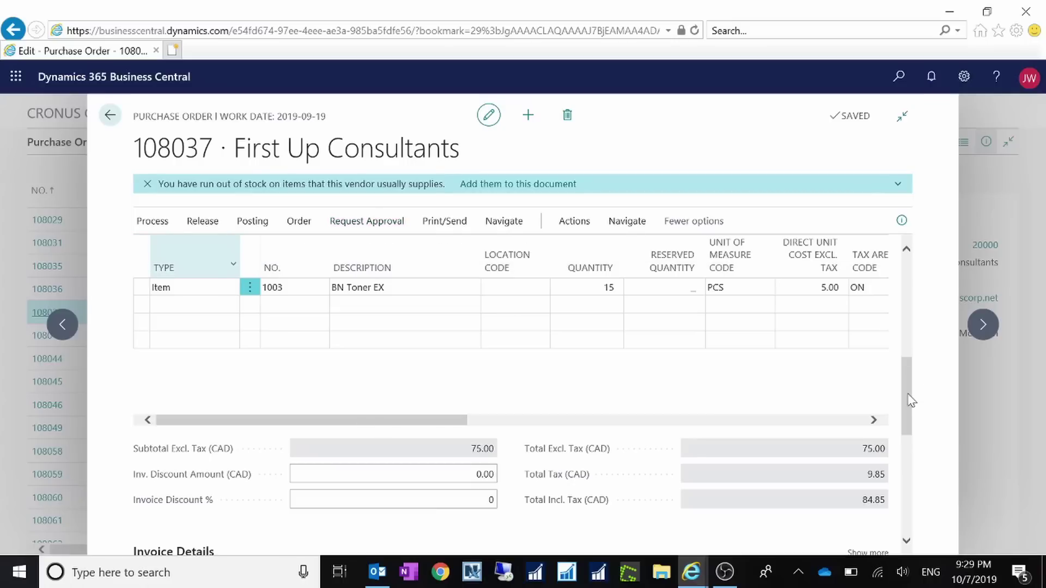
left_click_drag(912, 402, 897, 271)
scroll(746, 401, "down", 5)
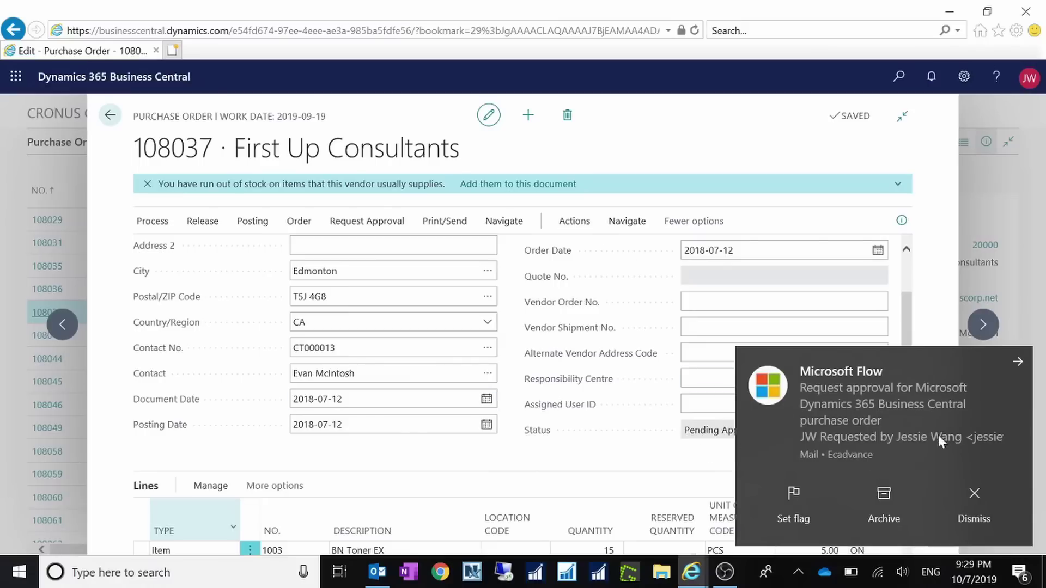
Switch to Outlook and reject the First Up Consultants approval request with the comment "The order amount is too low."
left_click(381, 581)
left_click(305, 232)
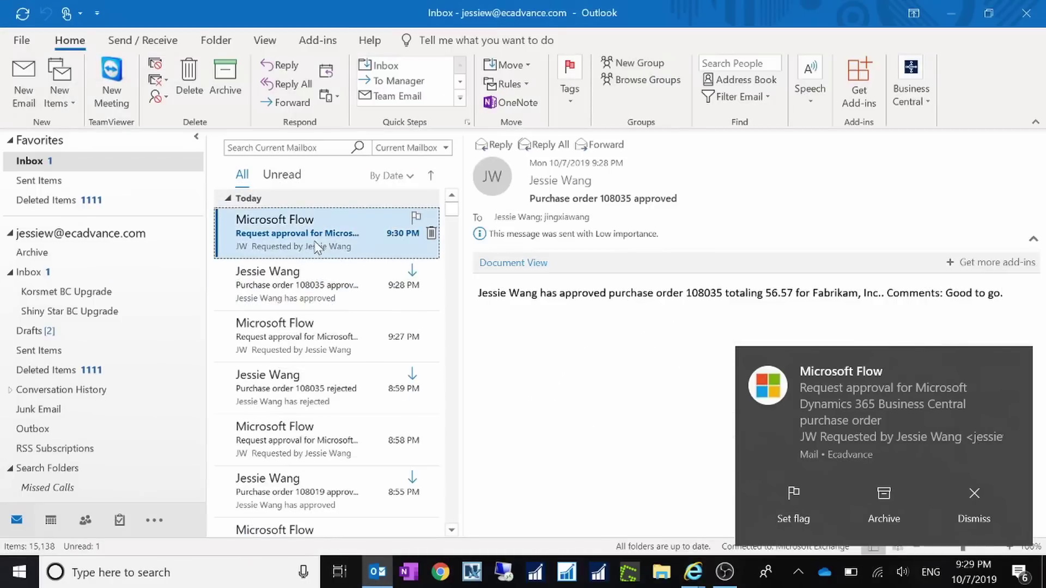
left_click(994, 360)
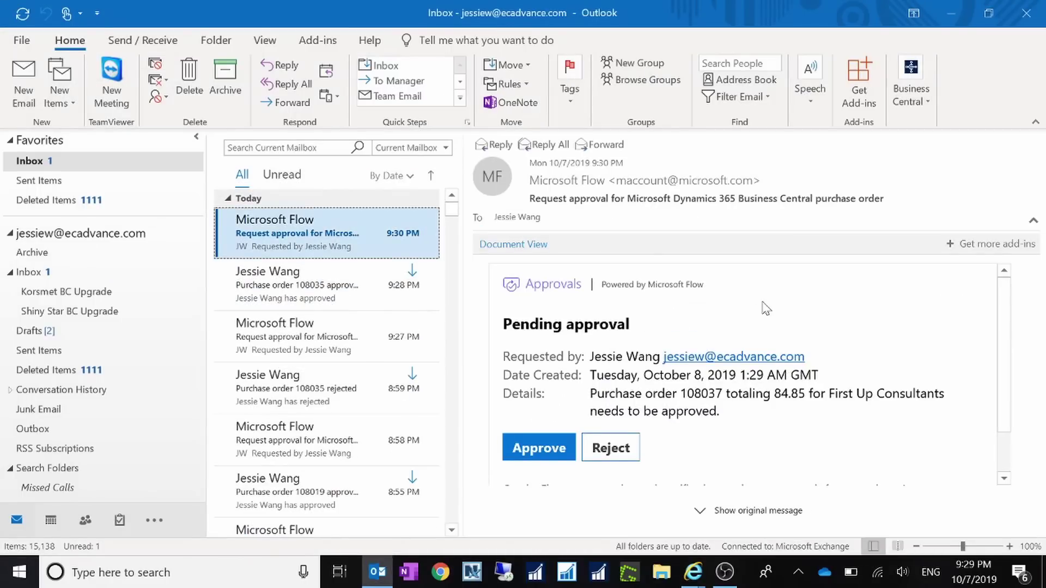
scroll(805, 375, "down", 1)
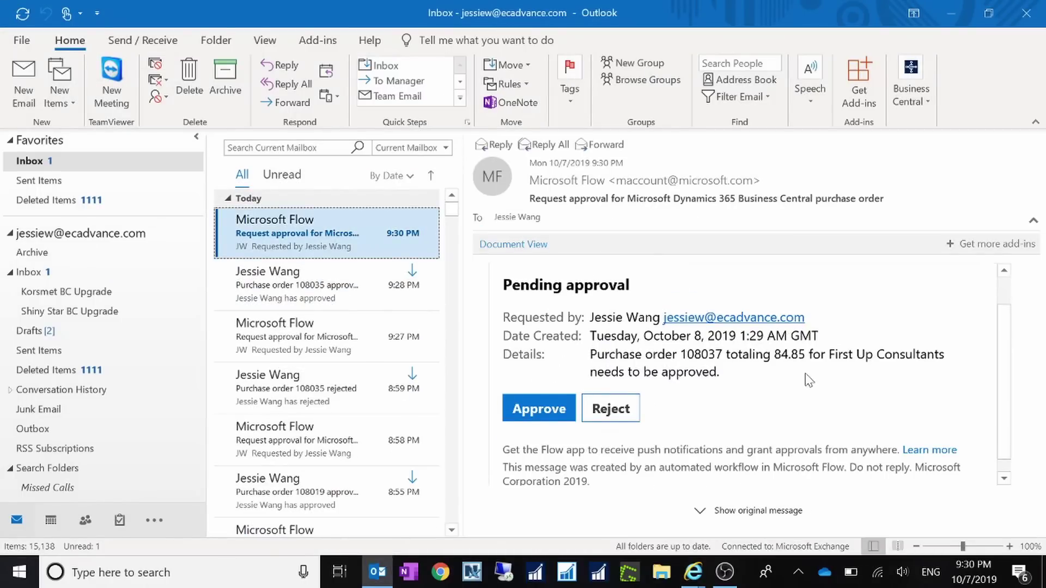
left_click(631, 412)
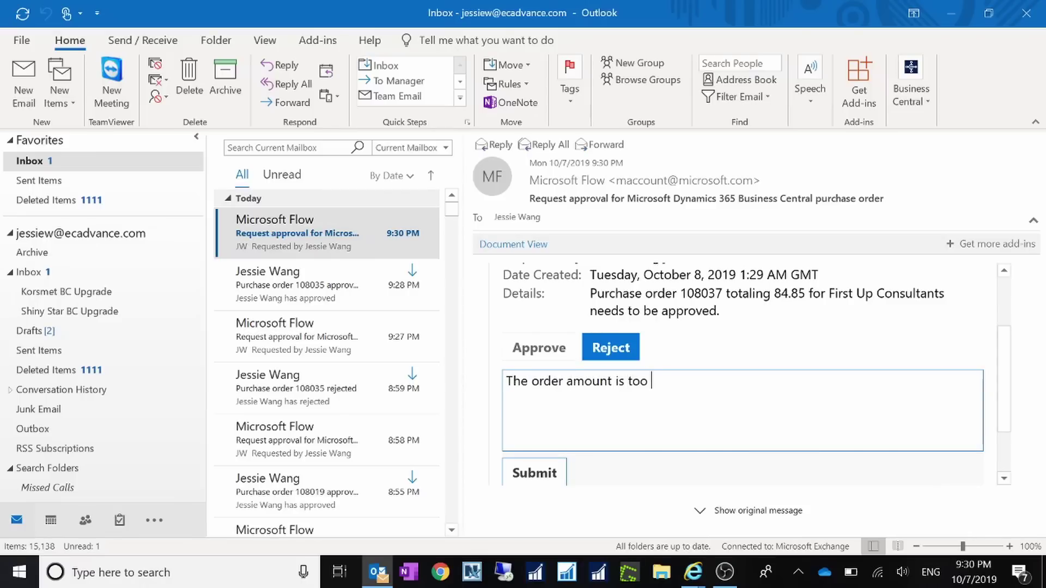
left_click(554, 474)
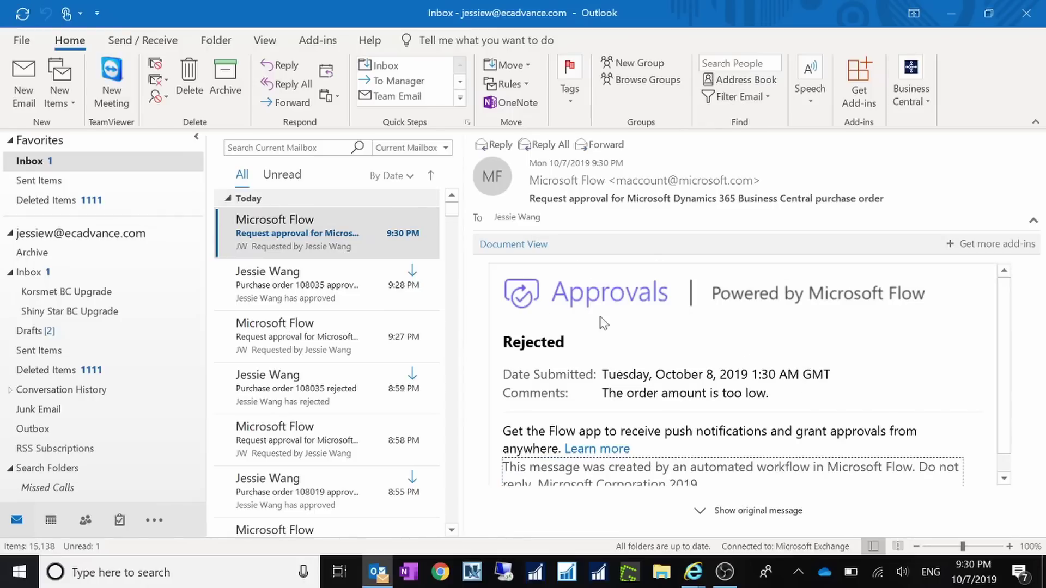
Open the rejection notification email for the First Up Consultants purchase order and read its comments
left_click(310, 281)
left_click(327, 223)
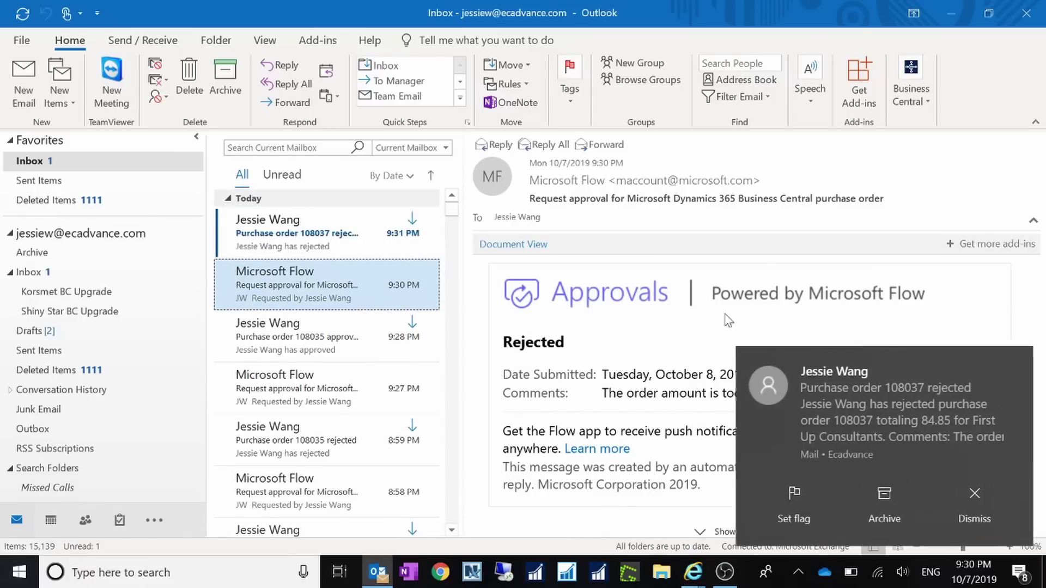
left_click(308, 252)
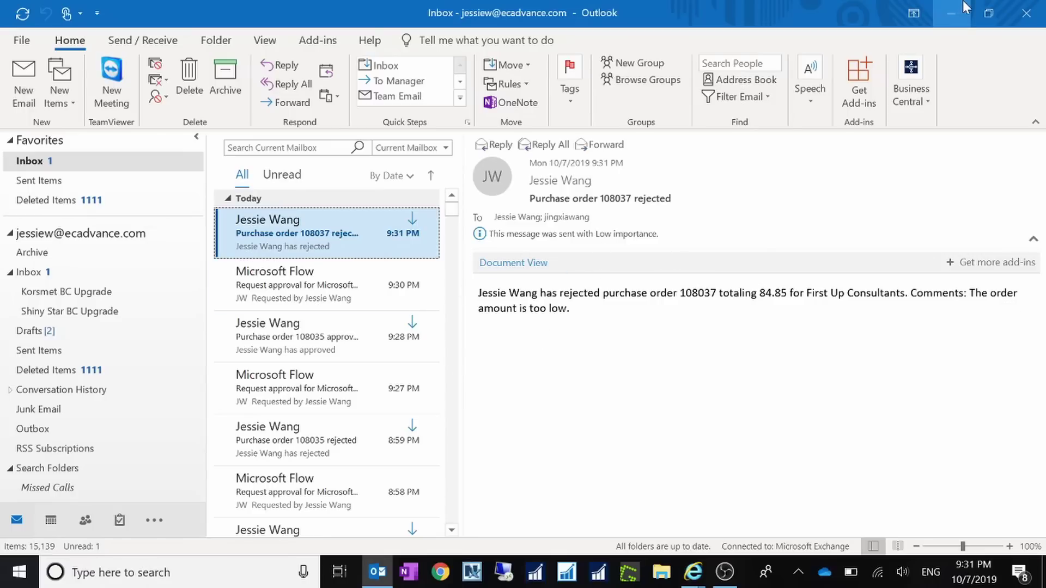
Switch back to Business Central and check the status of the First Up Consultants purchase order after the rejection
left_click(951, 12)
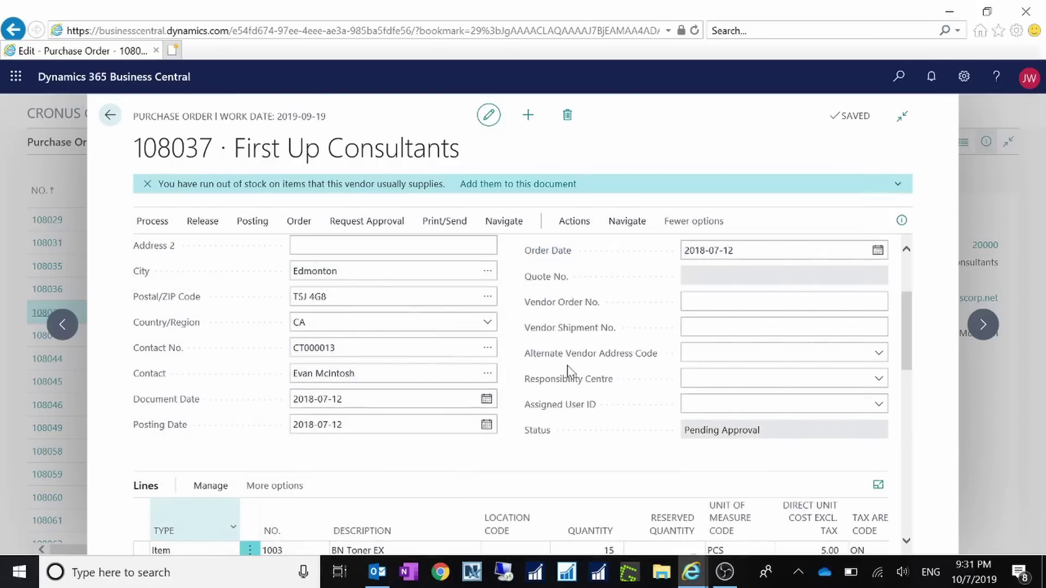
scroll(568, 371, "down", 2)
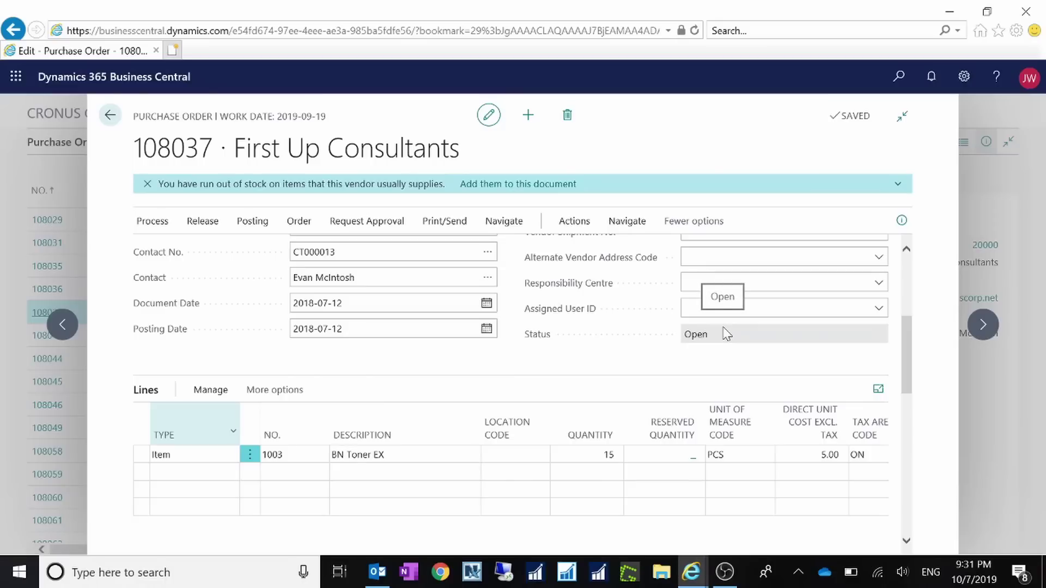
scroll(726, 334, "up", 5)
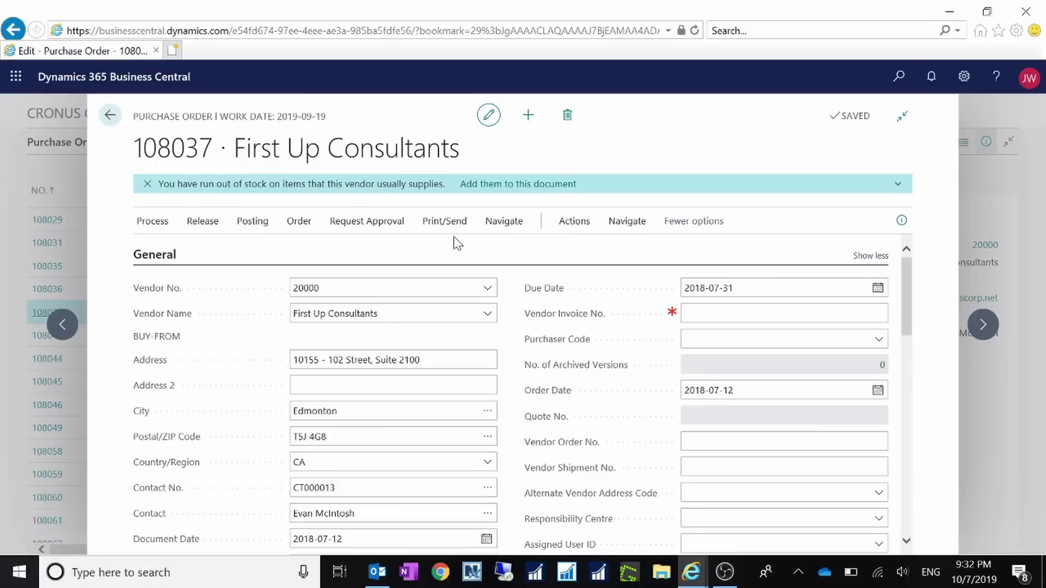
Open my flows from the purchase order and examine the details and run history of the Business Central purchase order approval flow
left_click(377, 223)
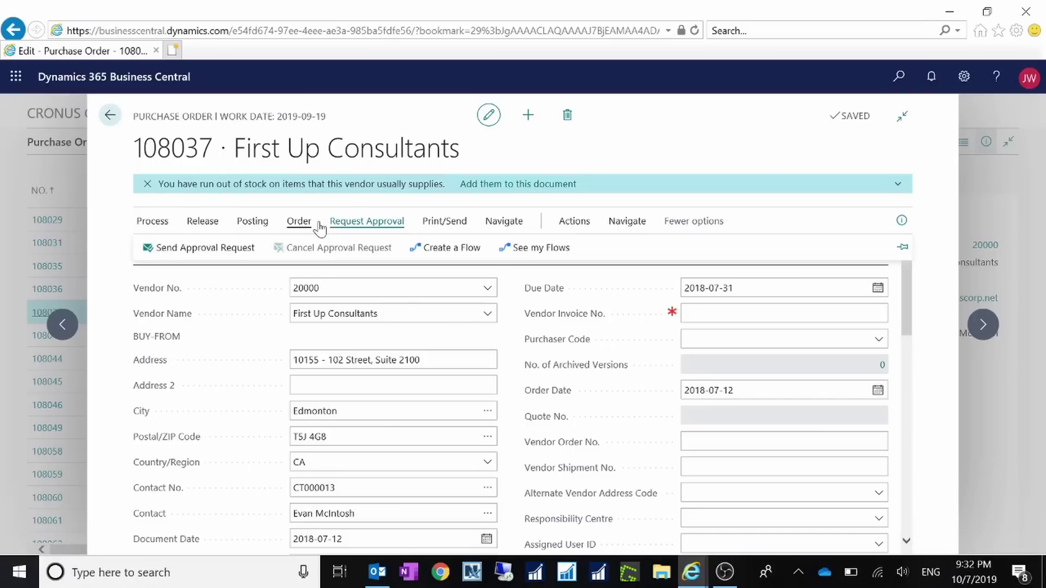
left_click(538, 251)
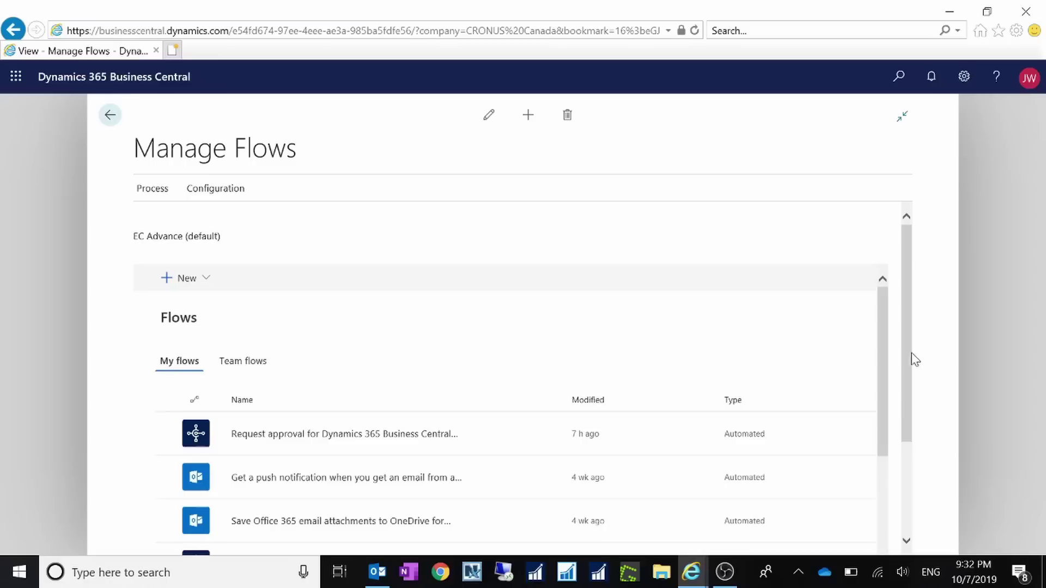
left_click(430, 444)
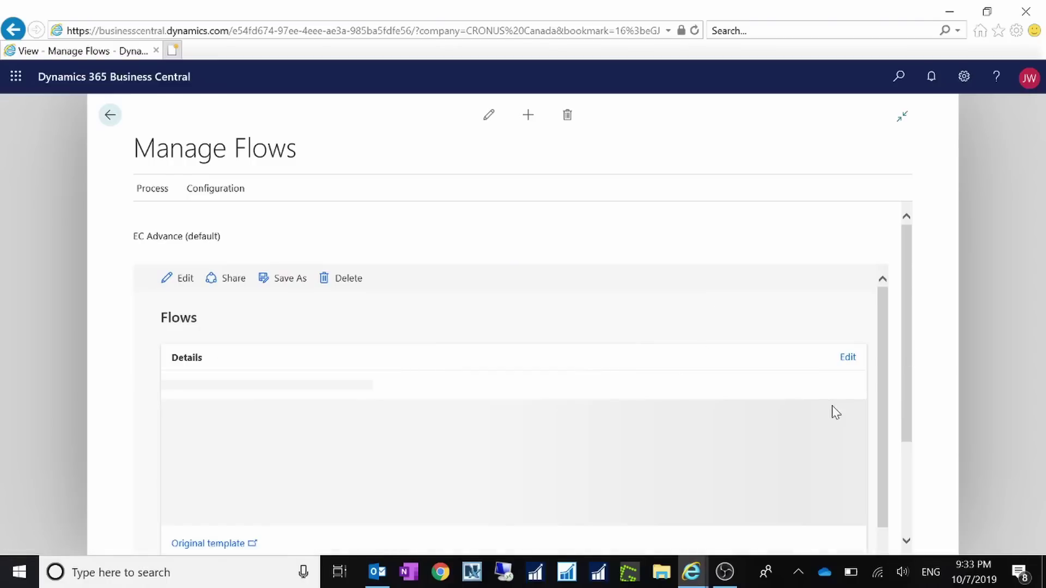
scroll(850, 408, "down", 3)
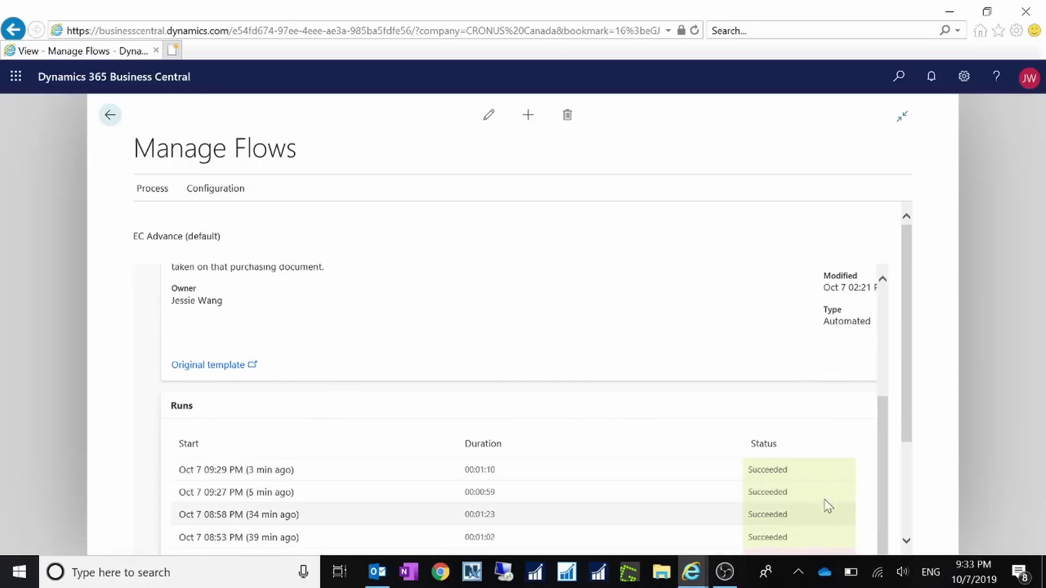
left_click_drag(912, 427, 905, 506)
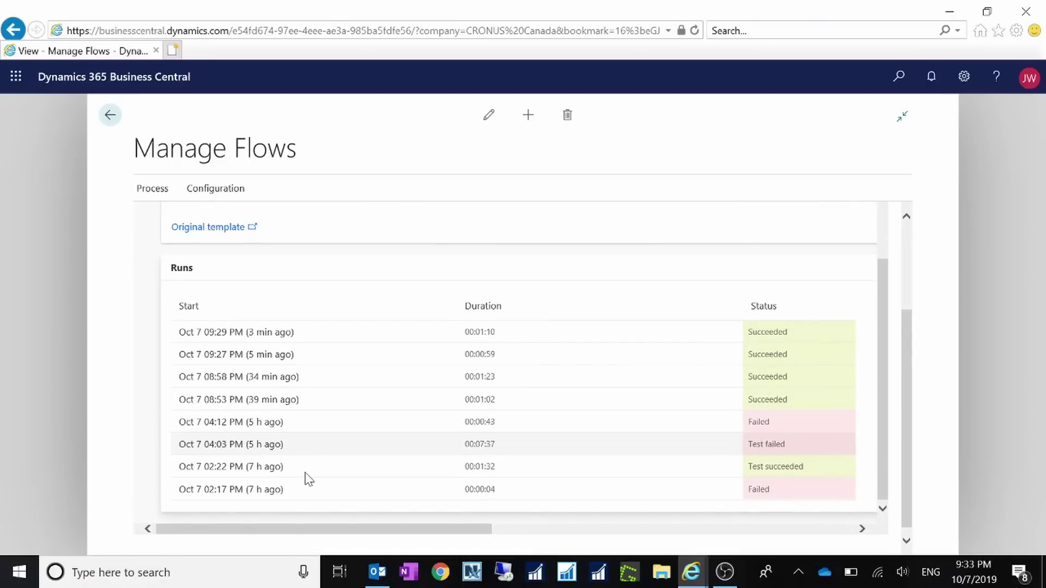
left_click(147, 190)
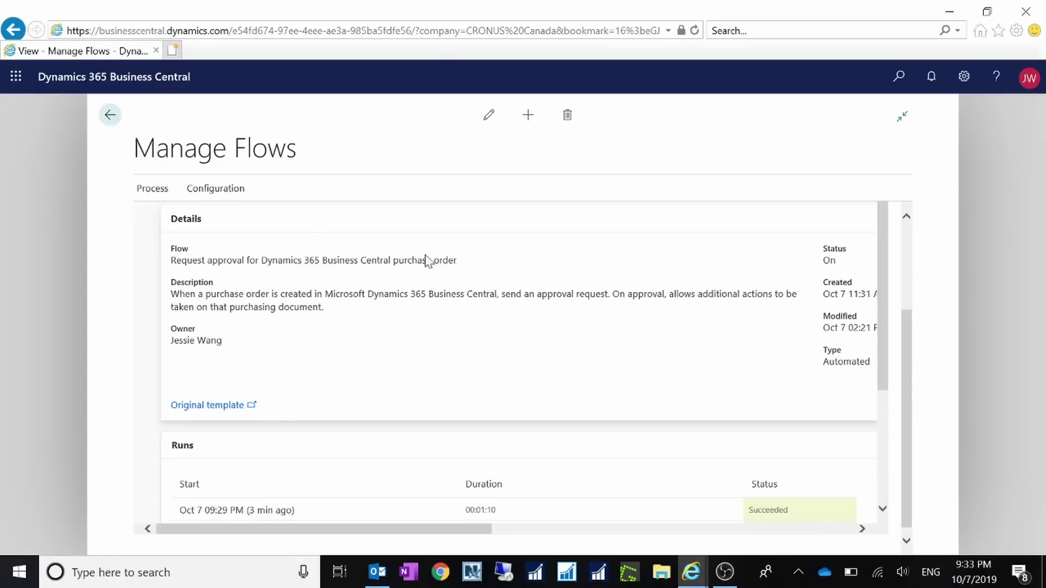